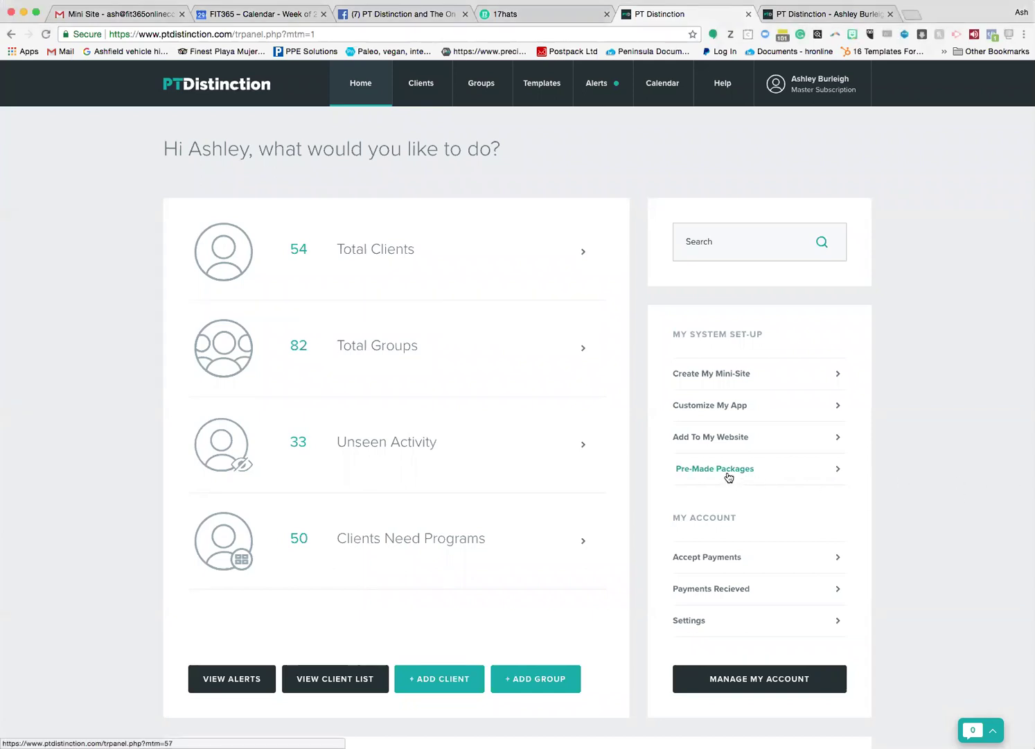
Open the 30 Day Challenge package from Pre-Made Packages and show its Sell Online embed code.
{"action": "left_click", "coordinate": [728, 471]}
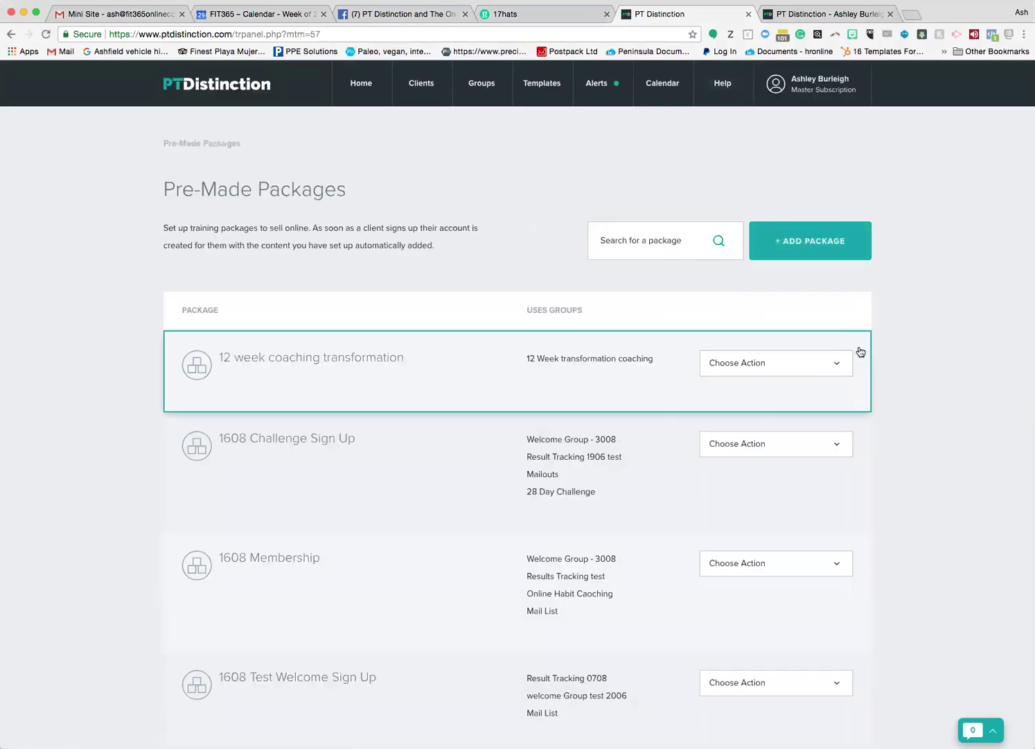
{"action": "scroll", "coordinate": [915, 353], "scroll_direction": "down", "scroll_amount": 10}
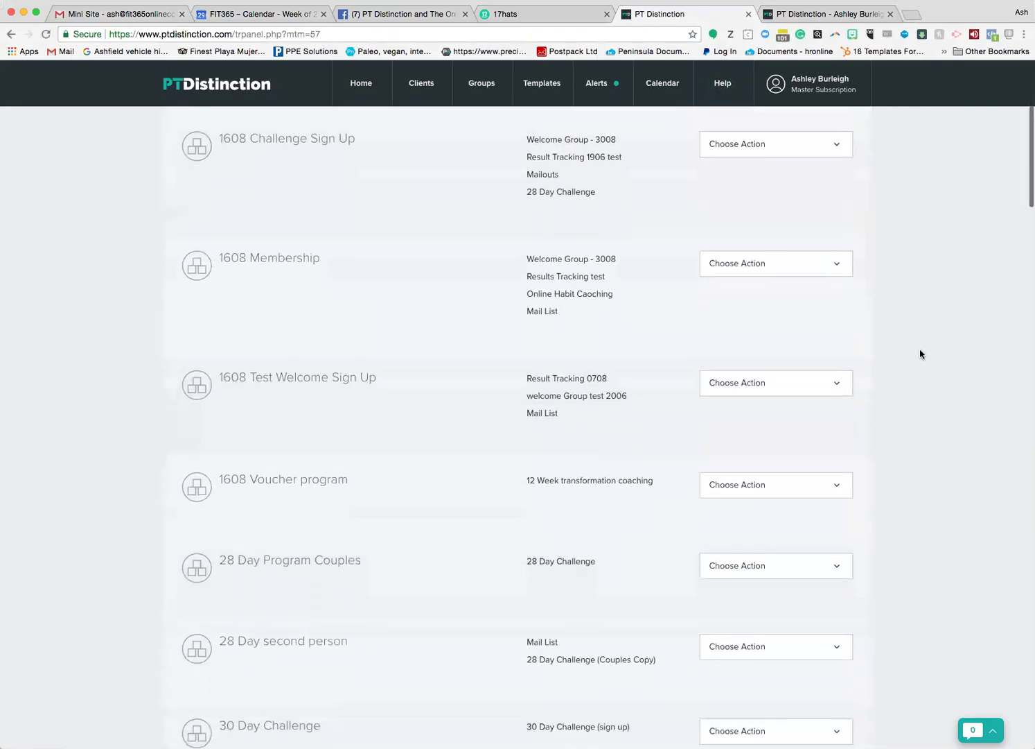
{"action": "scroll", "coordinate": [922, 353], "scroll_direction": "up", "scroll_amount": 4}
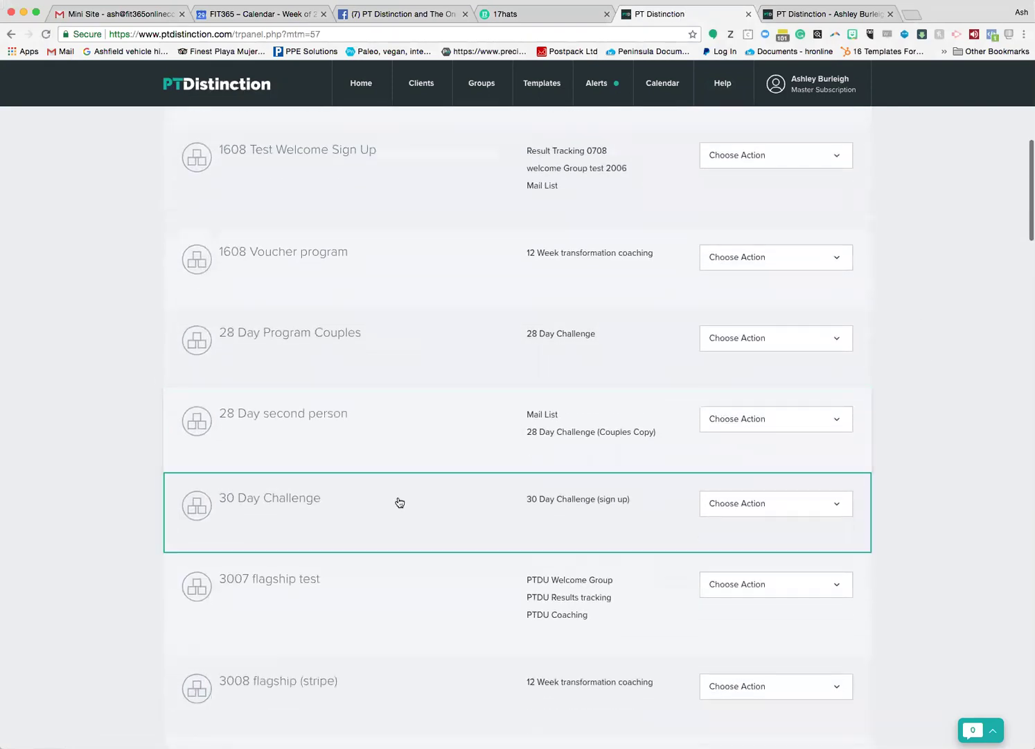
{"action": "left_click", "coordinate": [817, 508]}
{"action": "left_click", "coordinate": [736, 515]}
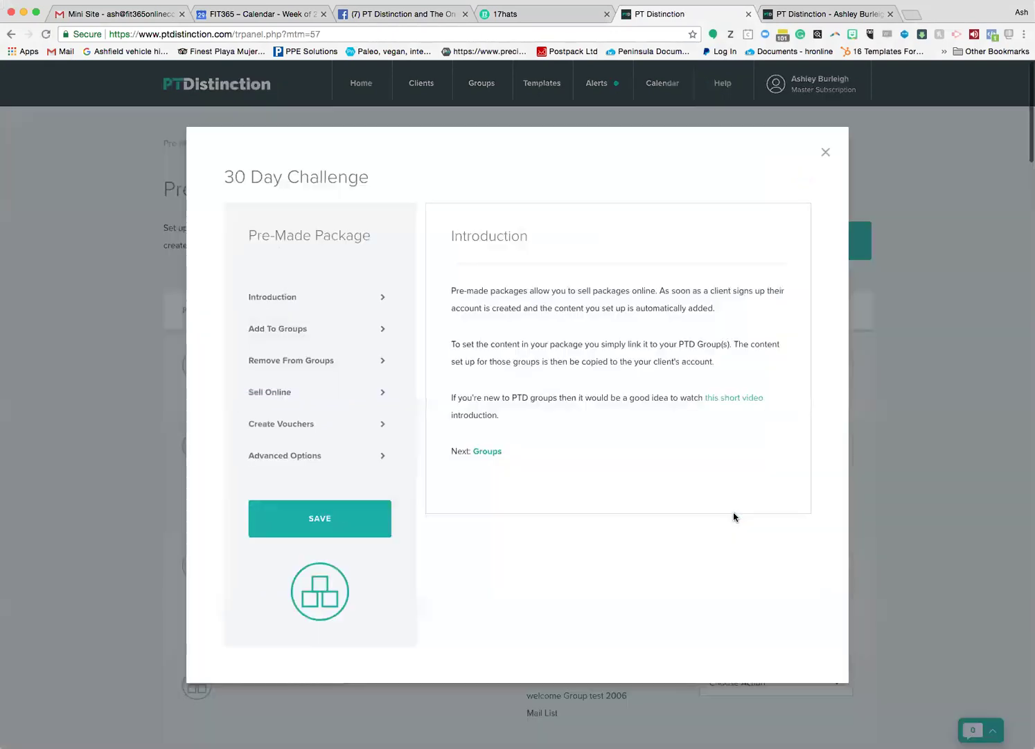
{"action": "left_click", "coordinate": [286, 393]}
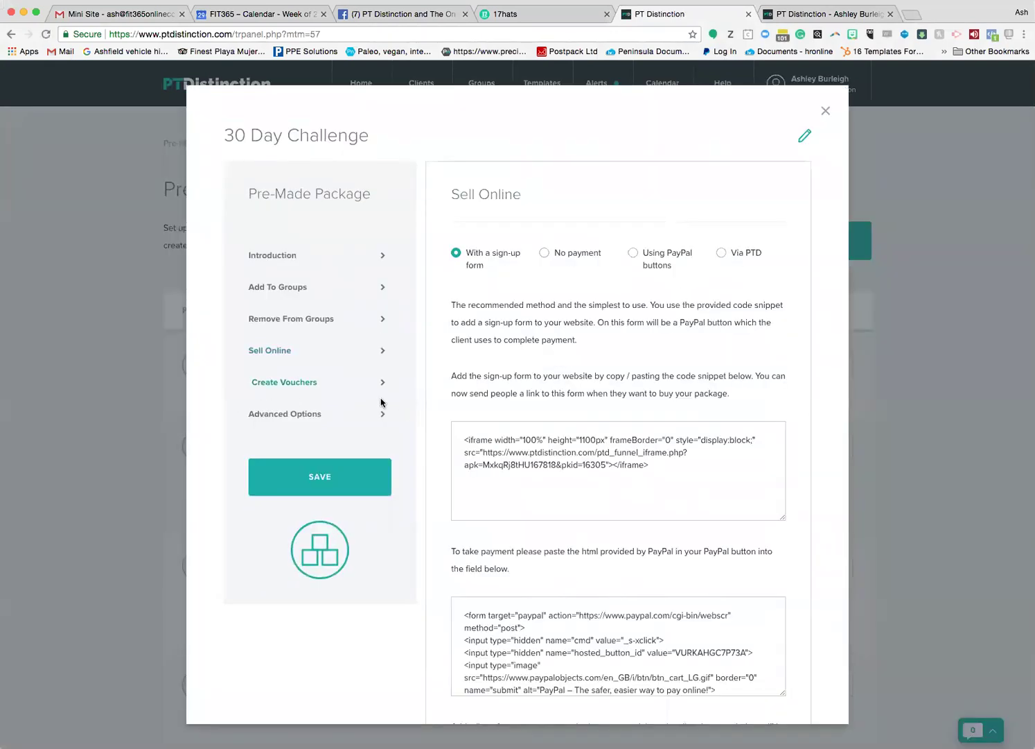
{"action": "scroll", "coordinate": [576, 408], "scroll_direction": "down", "scroll_amount": 2}
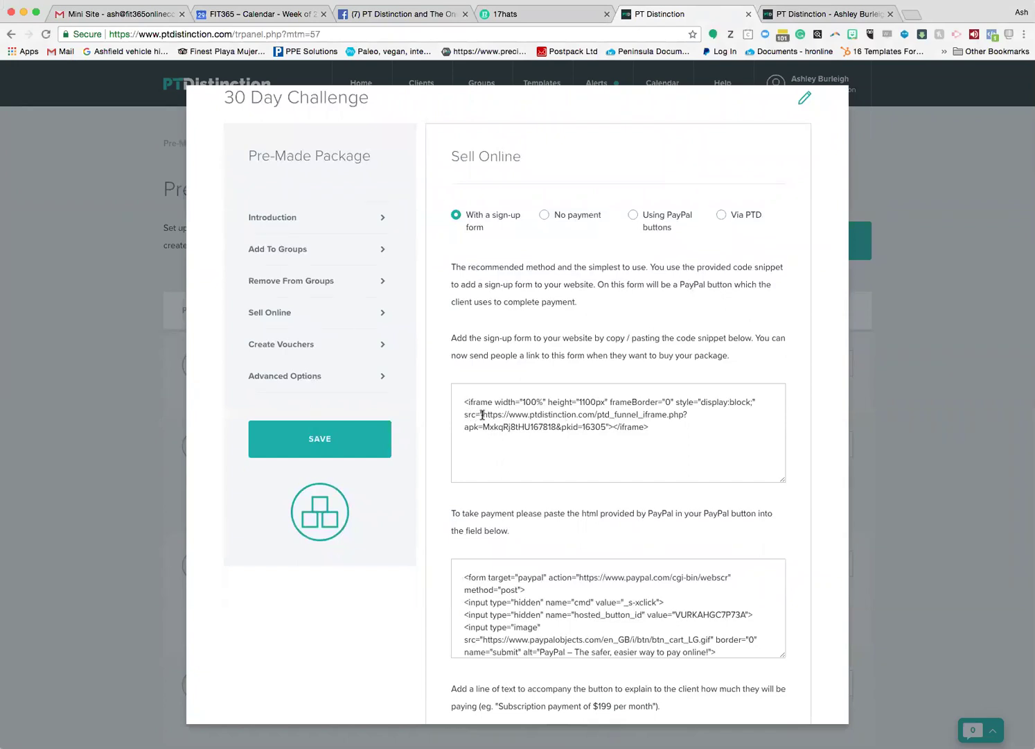
Select and copy the sign-up form URL from the 30 Day Challenge iframe snippet.
{"action": "left_click", "coordinate": [483, 415]}
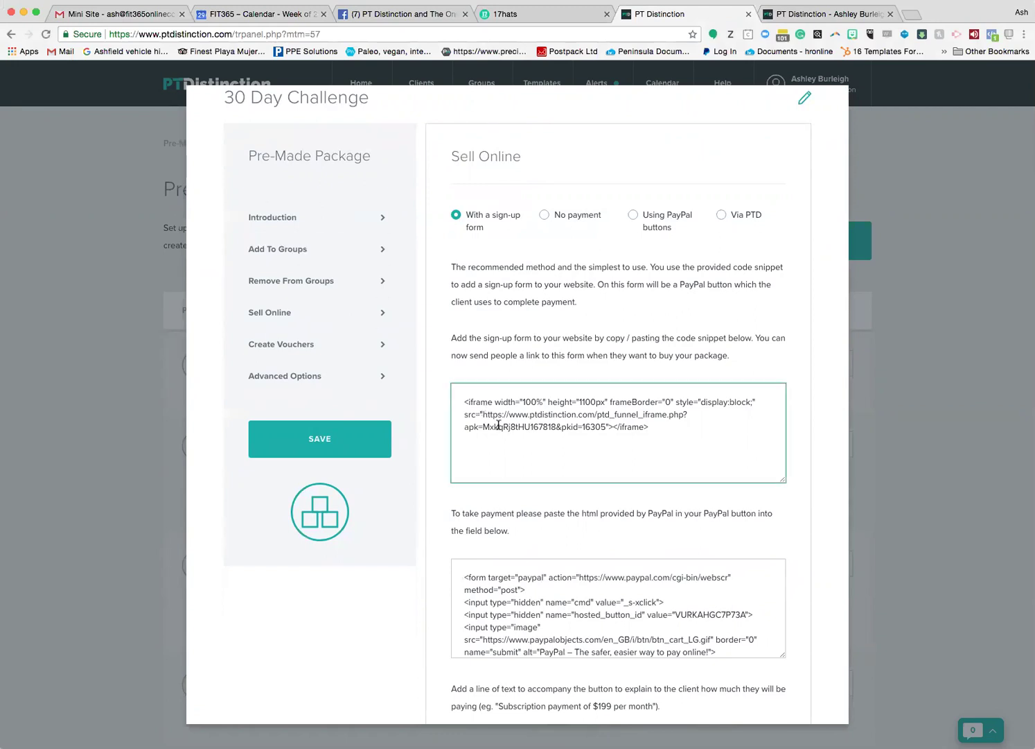
{"action": "left_click_drag", "start_coordinate": [483, 414], "coordinate": [604, 428]}
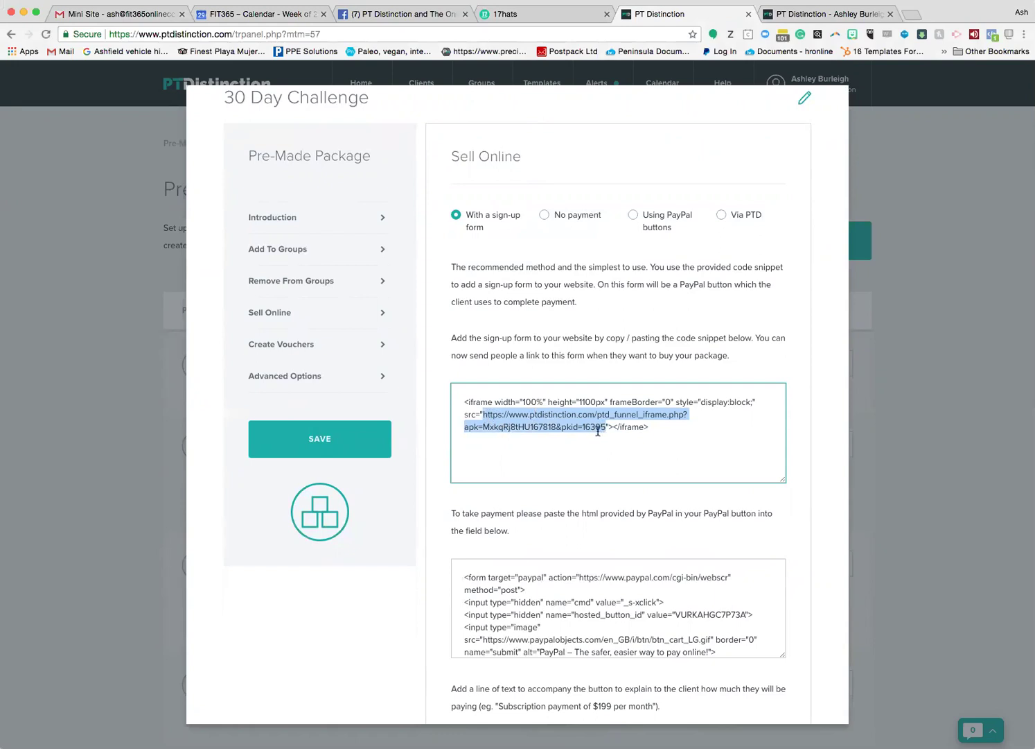
{"action": "right_click", "coordinate": [560, 418]}
{"action": "left_click", "coordinate": [584, 441]}
Preview the sign-up form URL in a new tab, close it, and copy the URL again.
{"action": "right_click", "coordinate": [538, 420]}
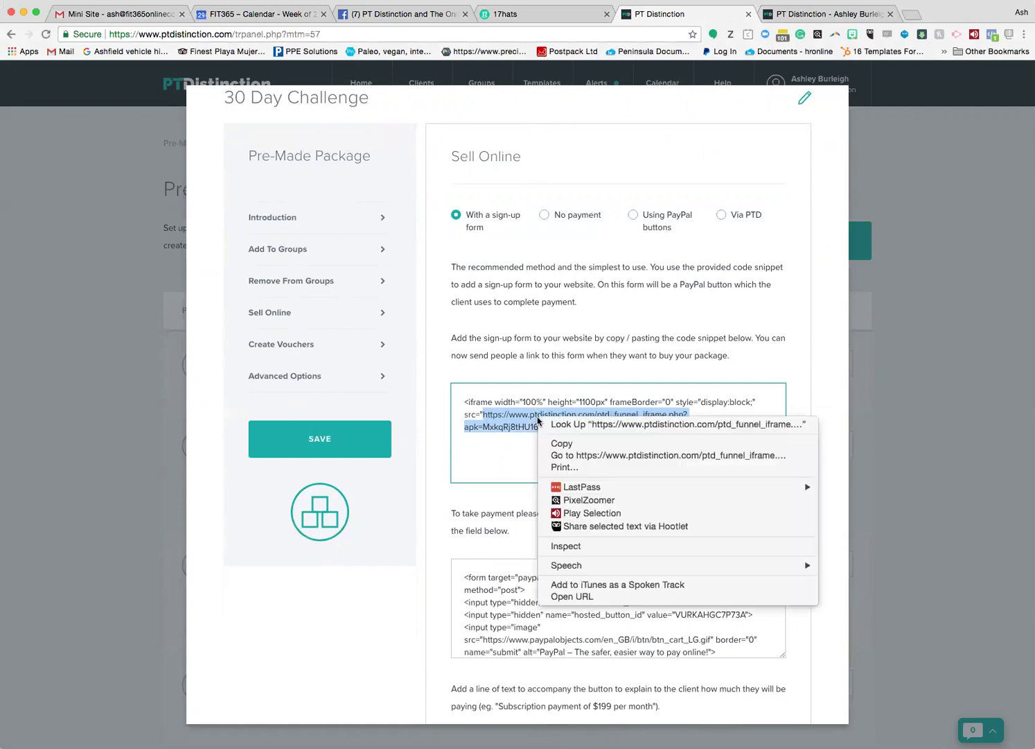
{"action": "left_click", "coordinate": [583, 456]}
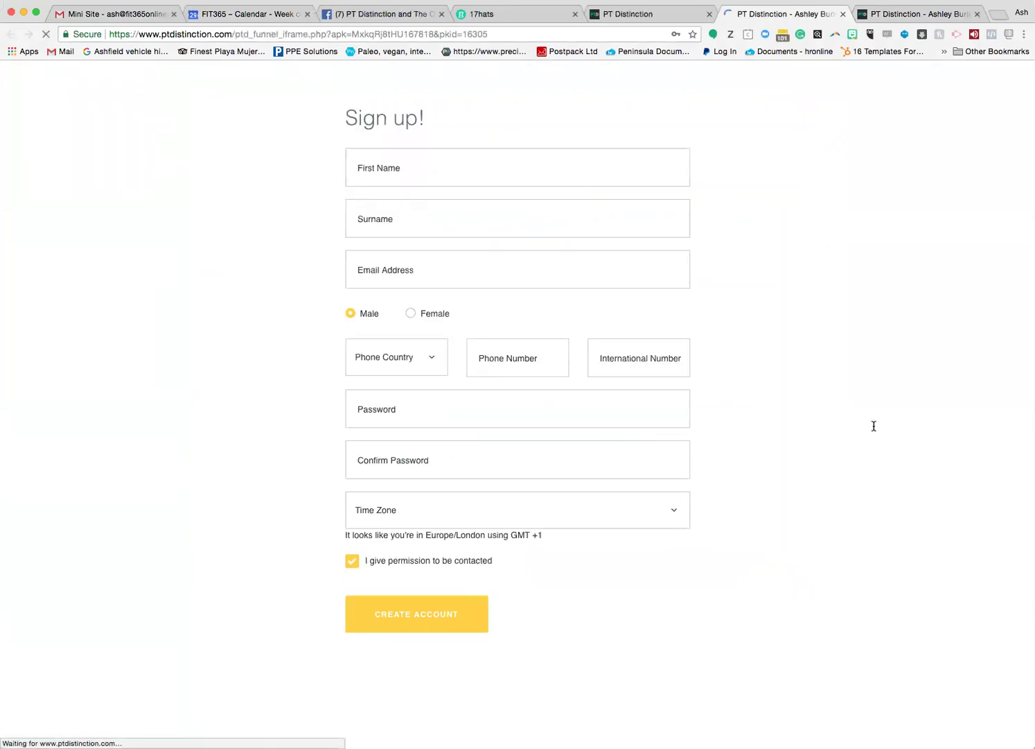
{"action": "left_click", "coordinate": [843, 14]}
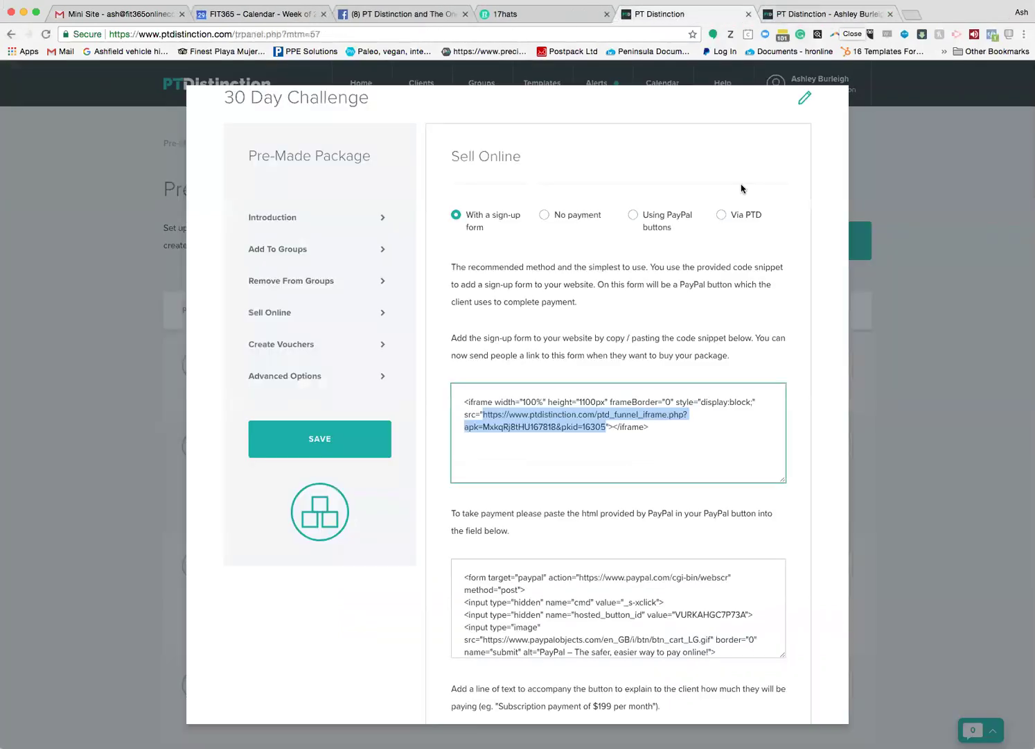
{"action": "right_click", "coordinate": [525, 417]}
{"action": "left_click", "coordinate": [551, 441]}
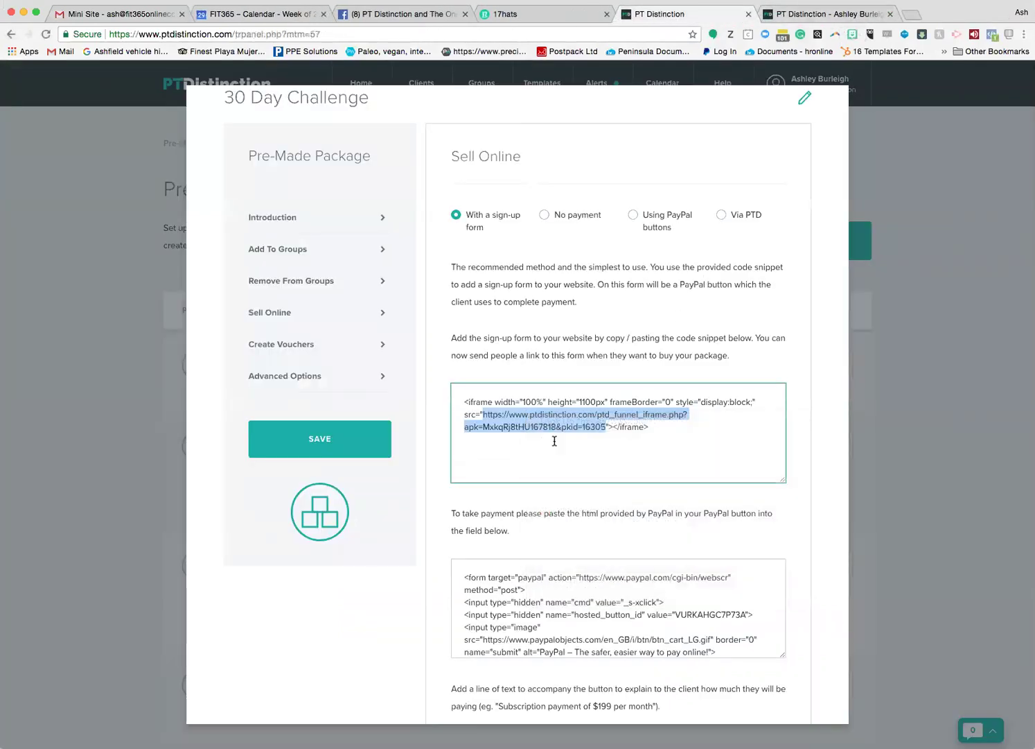
{"action": "scroll", "coordinate": [681, 204], "scroll_direction": "up", "scroll_amount": 1}
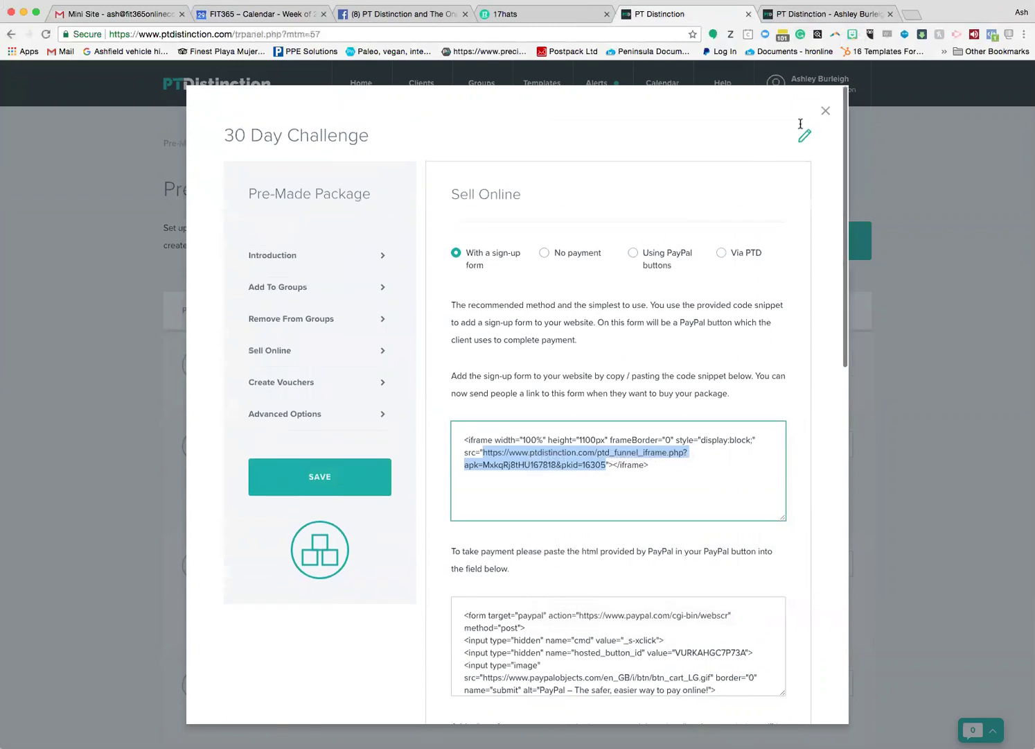
Close the package window and go to the mini-site builder's Add content section.
{"action": "left_click", "coordinate": [825, 110]}
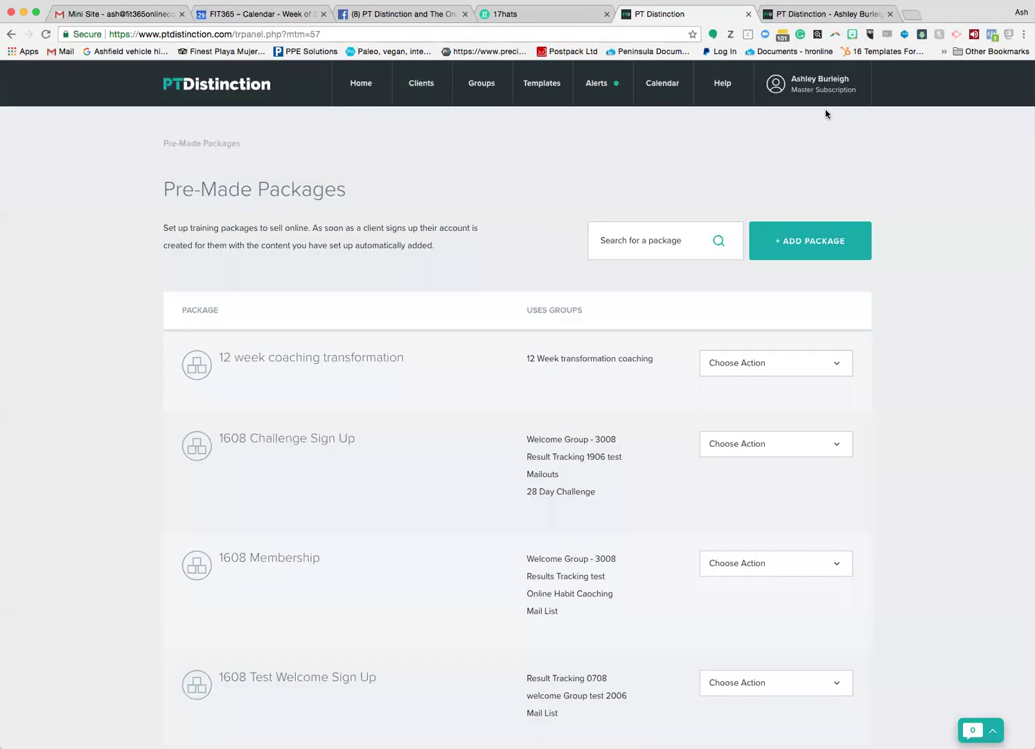
{"action": "left_click", "coordinate": [367, 92]}
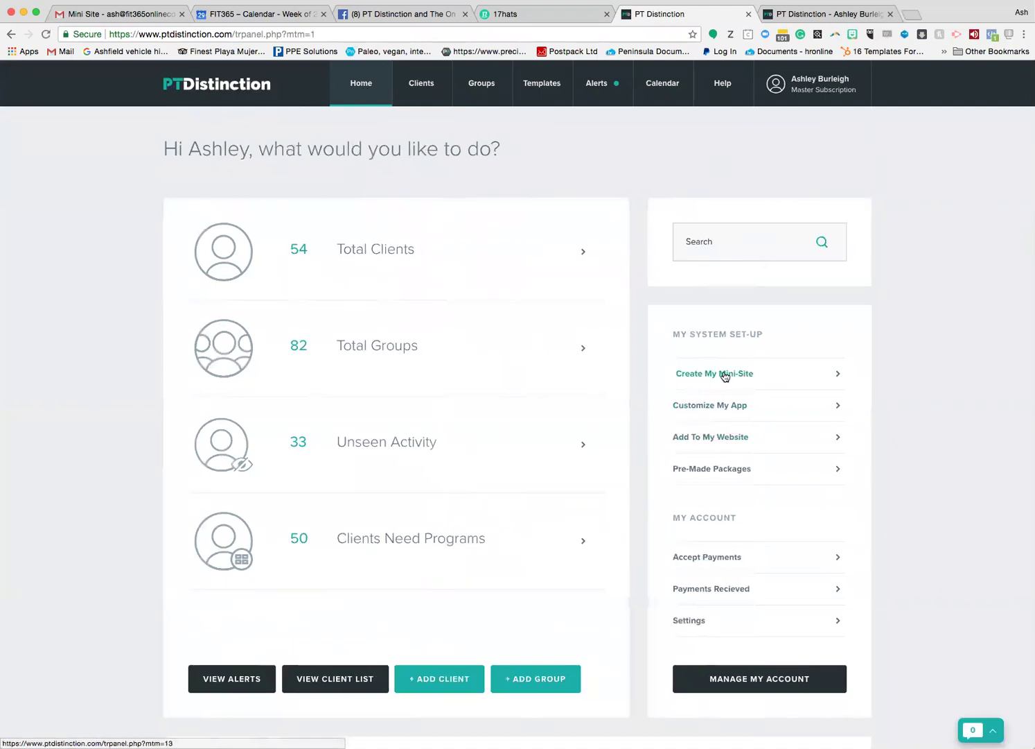
{"action": "left_click", "coordinate": [725, 375]}
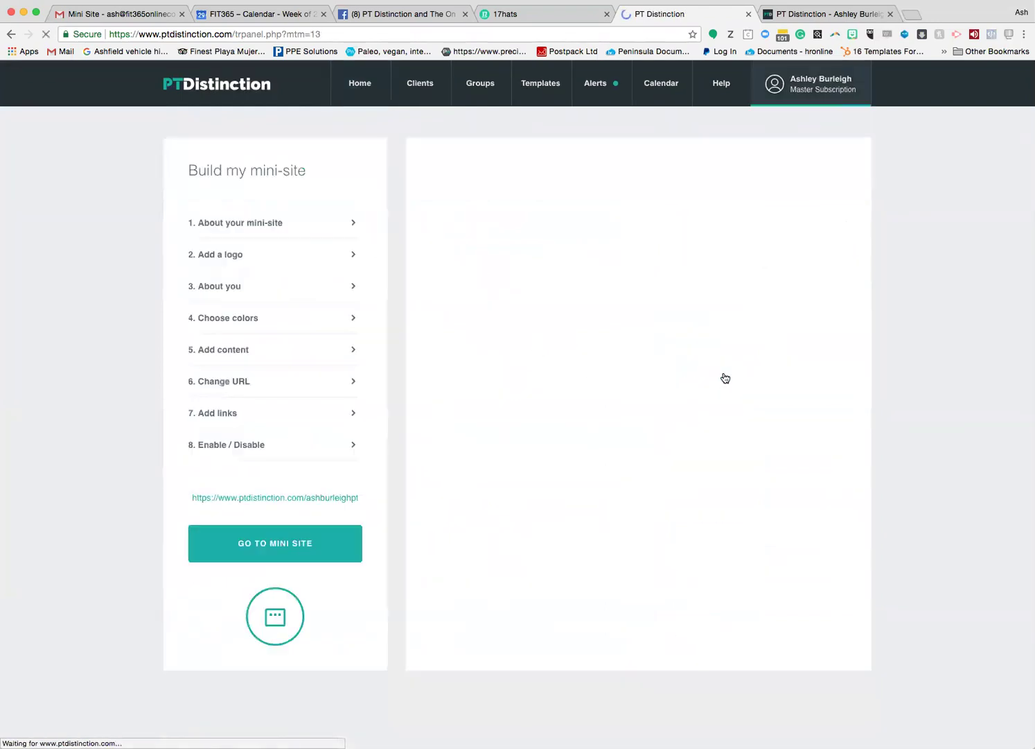
{"action": "left_click", "coordinate": [235, 350]}
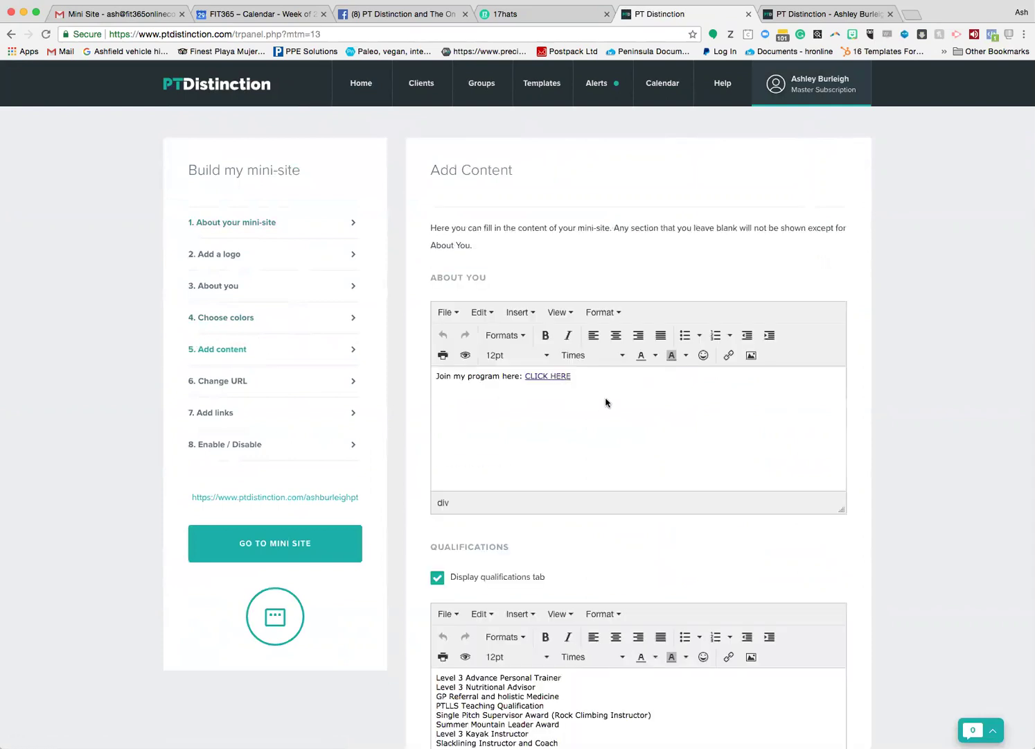
Replace the About You line with 'To join my FREE 30 Day Challenge CLICK HERE'.
{"action": "left_click_drag", "start_coordinate": [596, 376], "coordinate": [405, 371]}
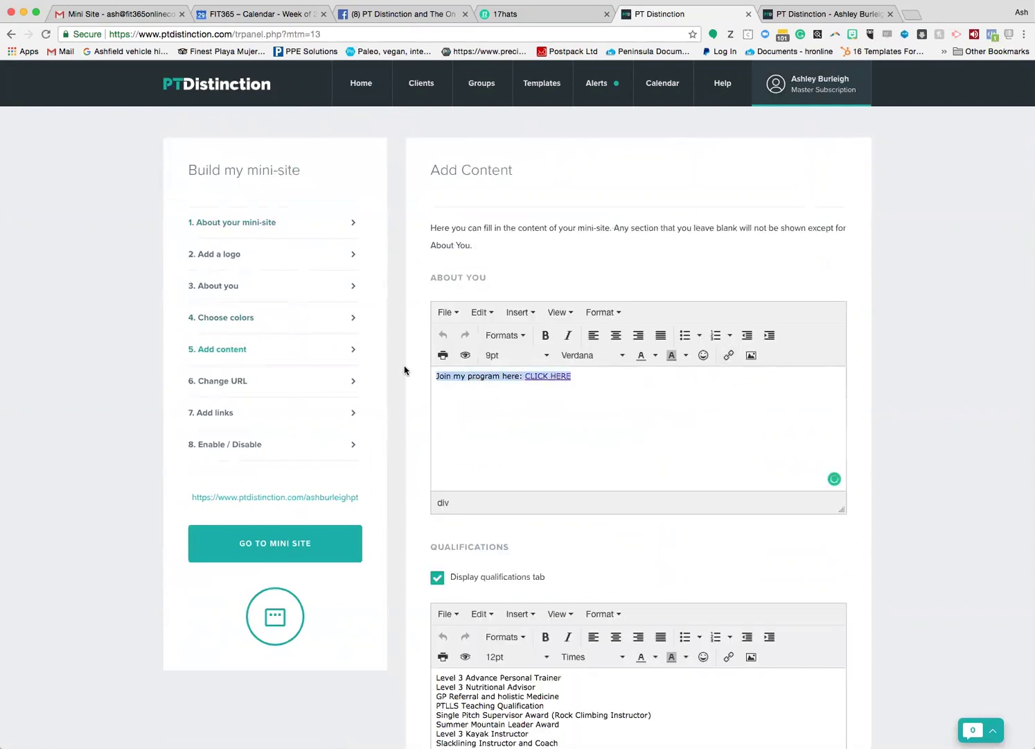
{"action": "key", "text": "BackSpace"}
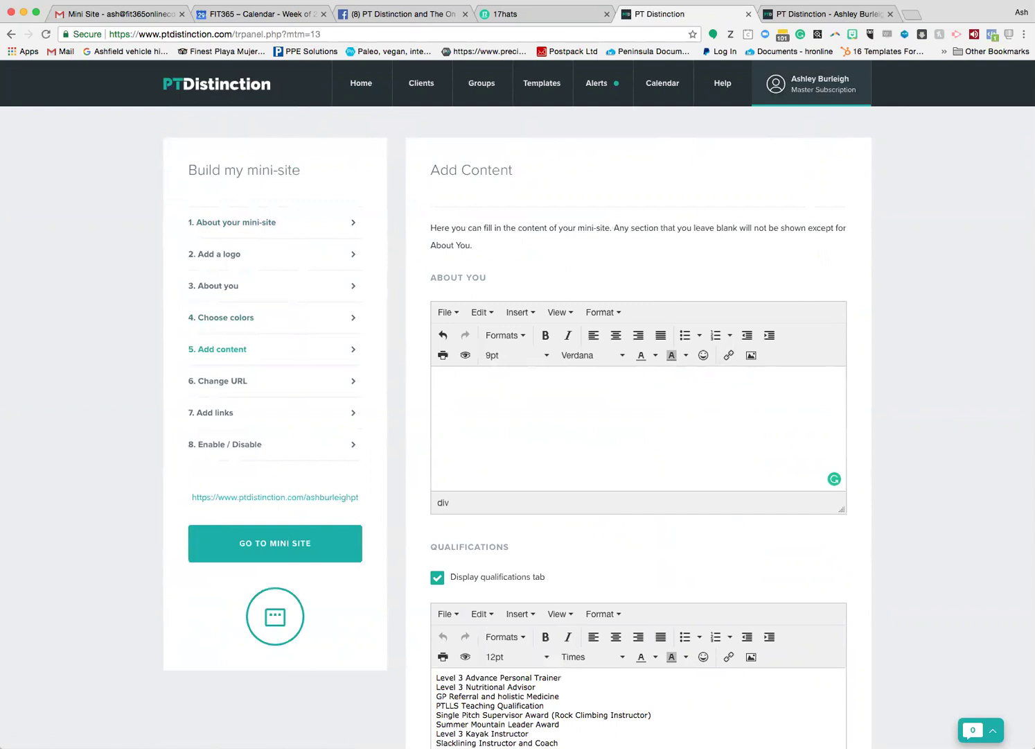
{"action": "type", "text": "To join my FREE 30 Day Challenge "}
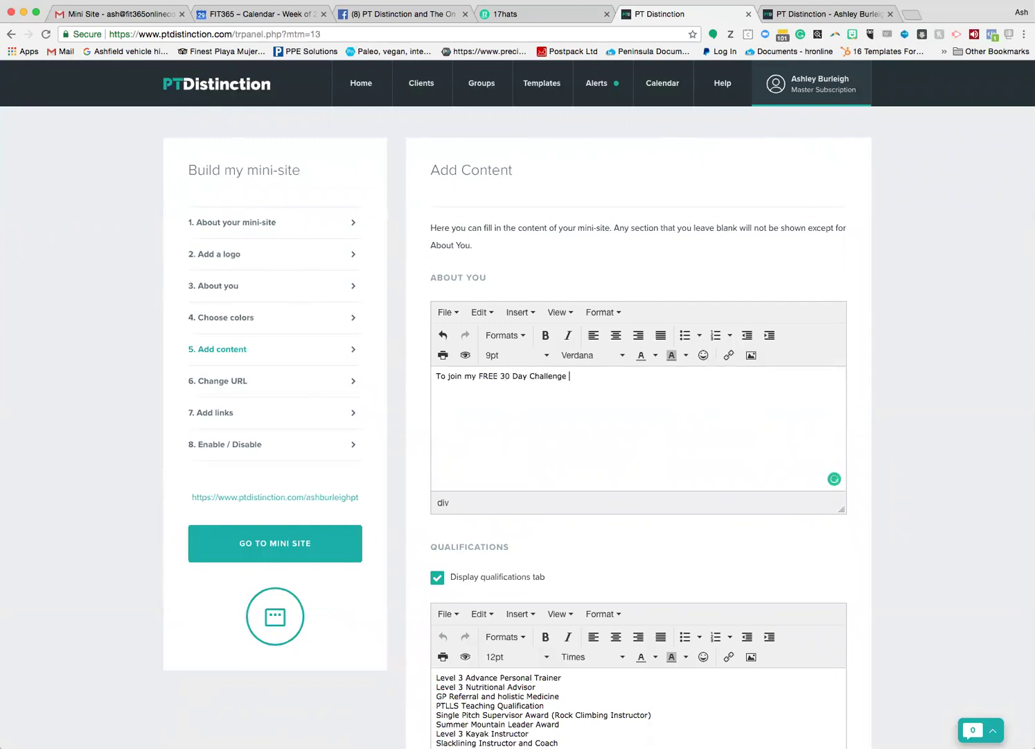
{"action": "type", "text": "CLICK HERE"}
Select the challenge line and paste the sign-up form URL as its link address.
{"action": "left_click_drag", "start_coordinate": [568, 375], "coordinate": [620, 378]}
{"action": "left_click", "coordinate": [437, 375], "text": "shift"}
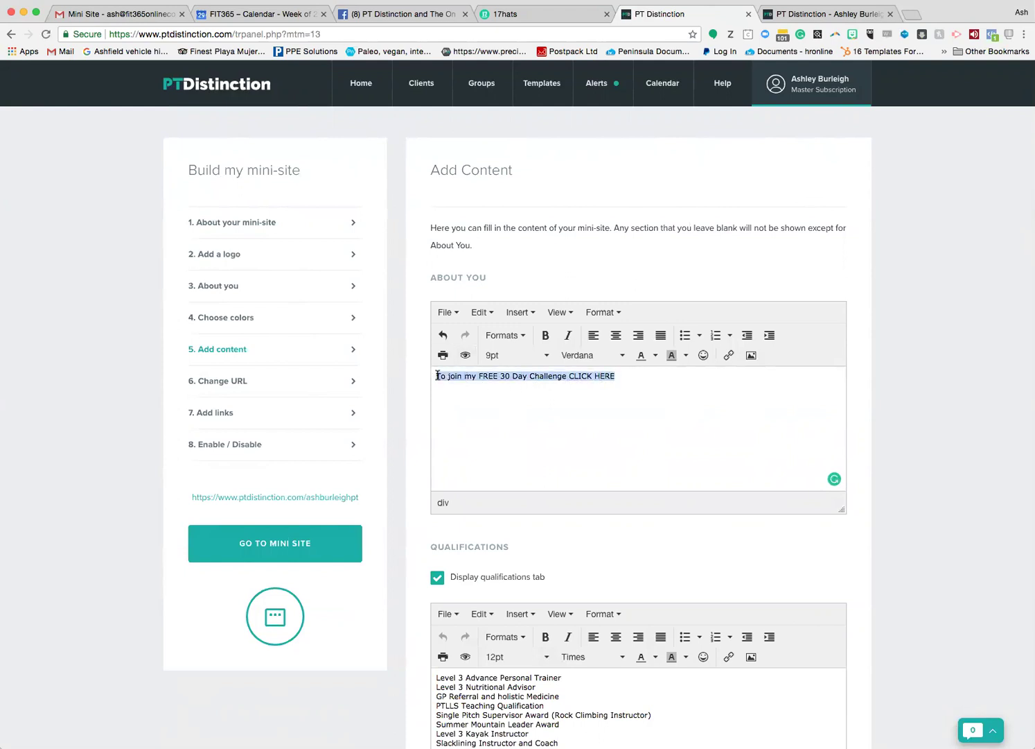
{"action": "left_click", "coordinate": [729, 359]}
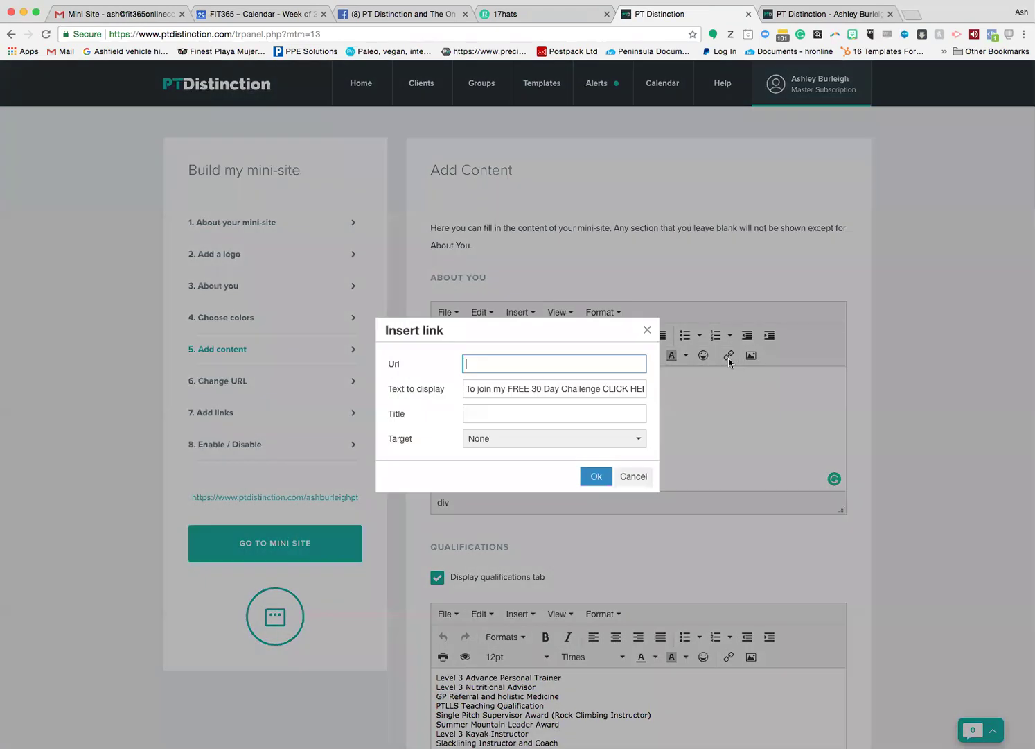
{"action": "right_click", "coordinate": [479, 360]}
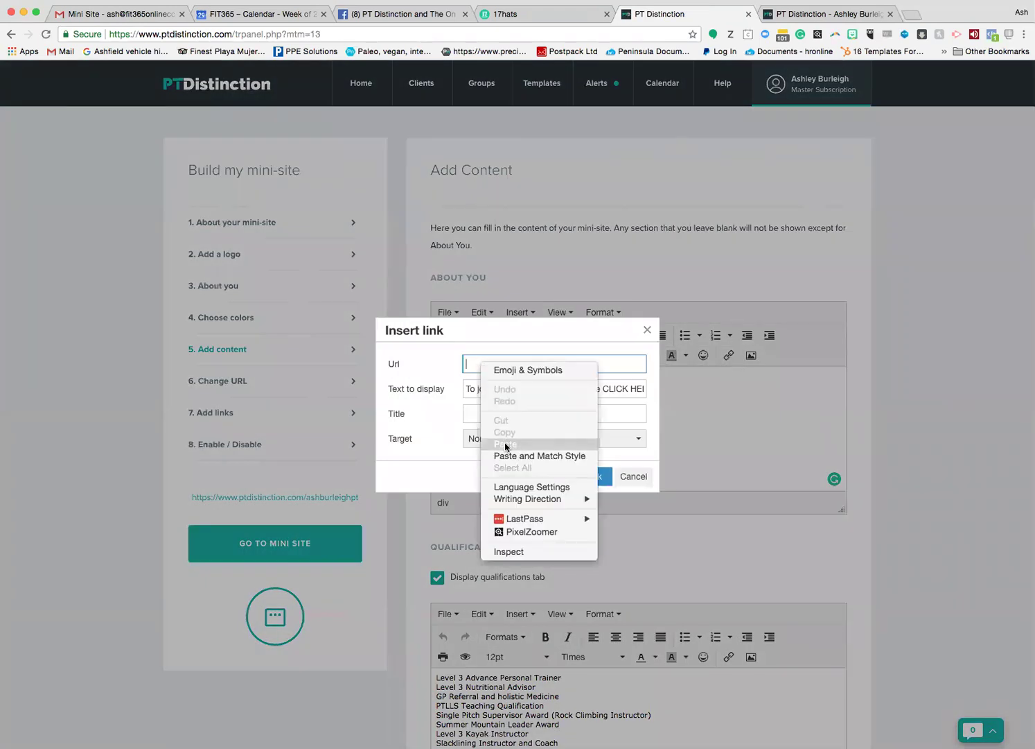
{"action": "left_click", "coordinate": [505, 443]}
{"action": "left_click_drag", "start_coordinate": [644, 363], "coordinate": [464, 363]}
{"action": "left_click", "coordinate": [465, 363]}
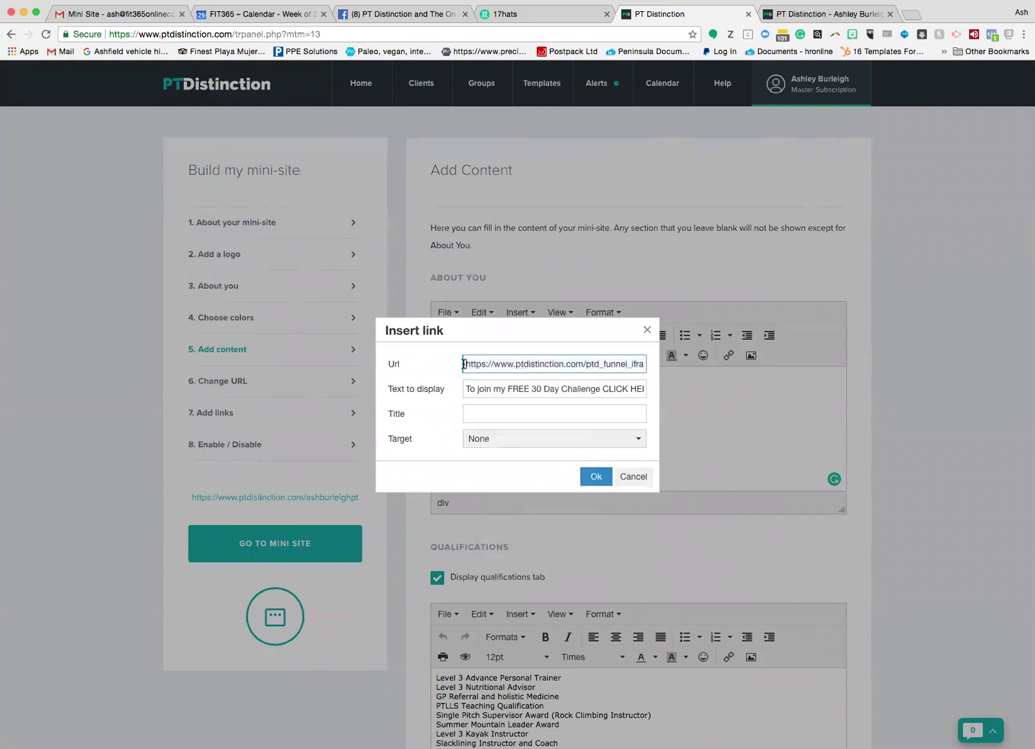
Set the link target to New window and apply the link.
{"action": "left_click", "coordinate": [493, 441]}
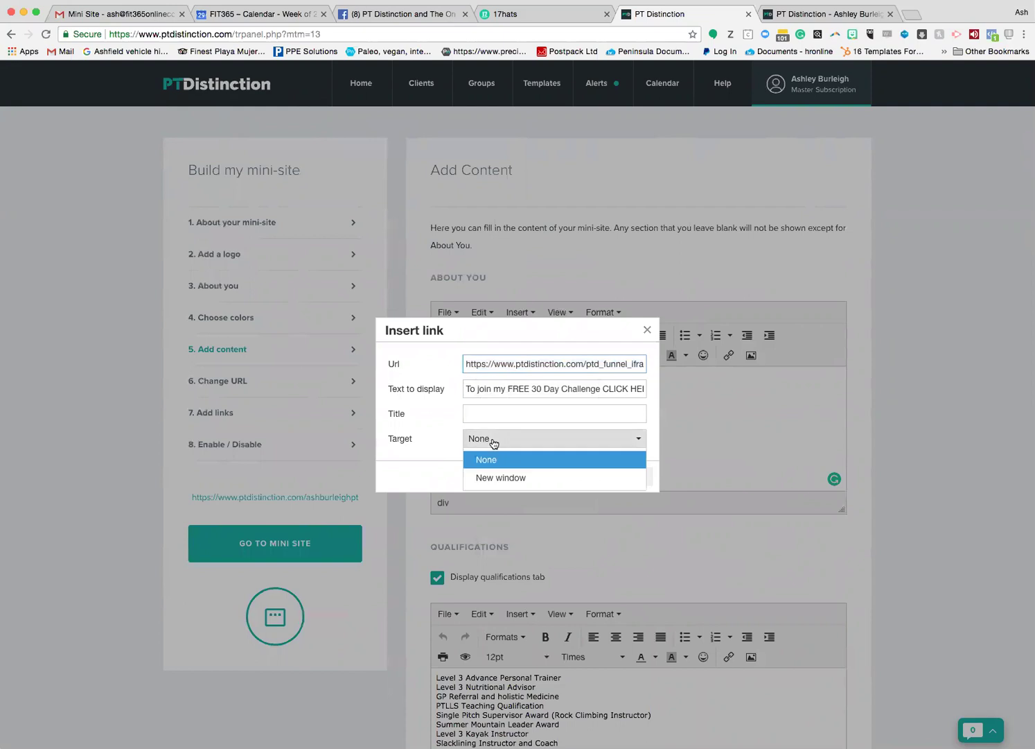
{"action": "left_click", "coordinate": [499, 478]}
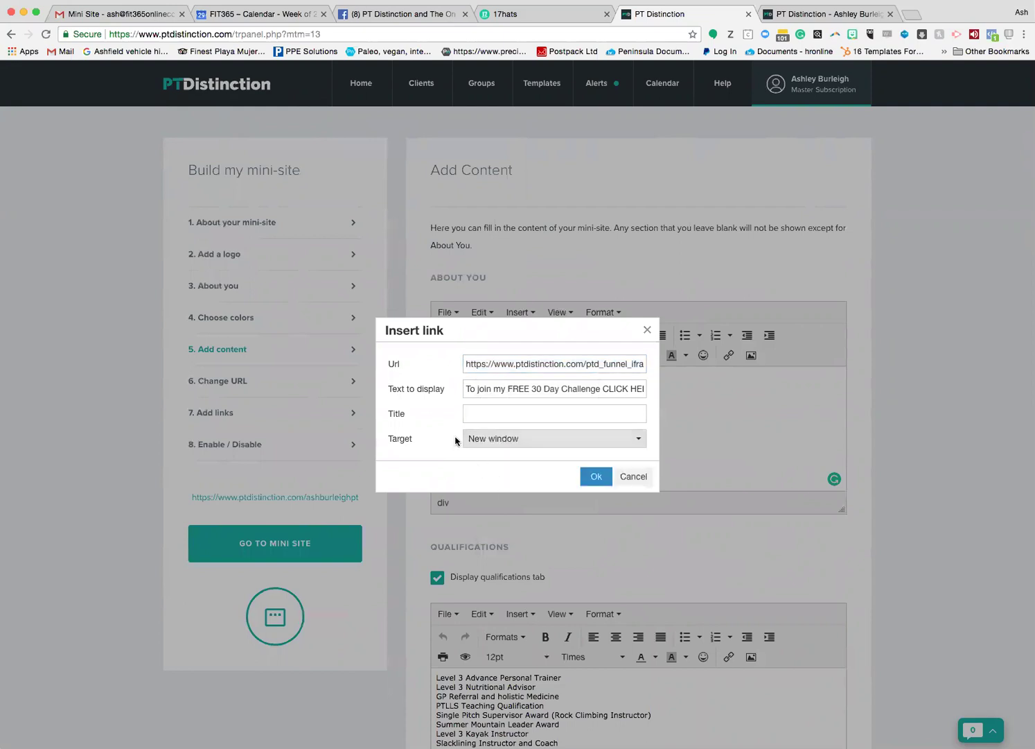
{"action": "left_click", "coordinate": [534, 441]}
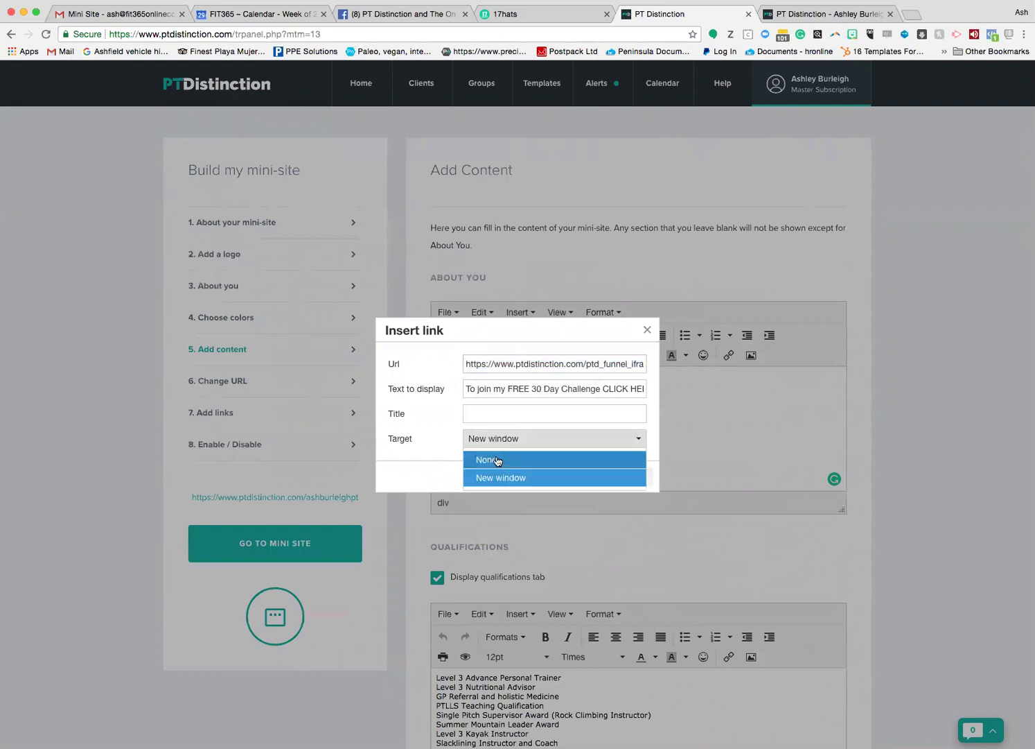
{"action": "left_click", "coordinate": [433, 445]}
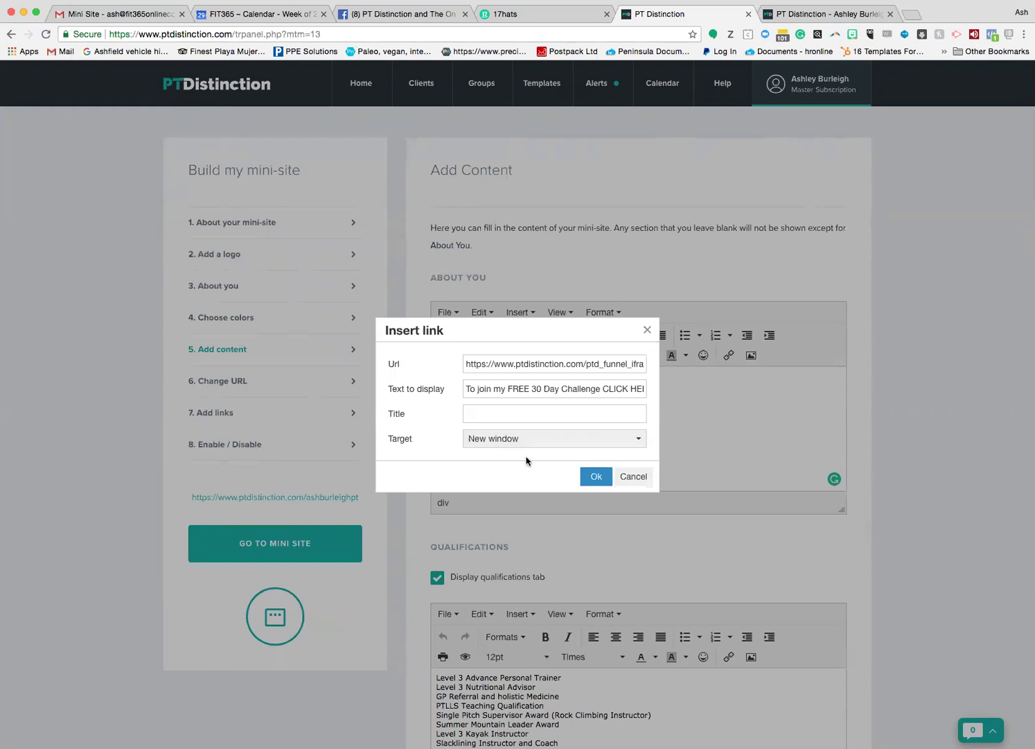
{"action": "left_click", "coordinate": [594, 476]}
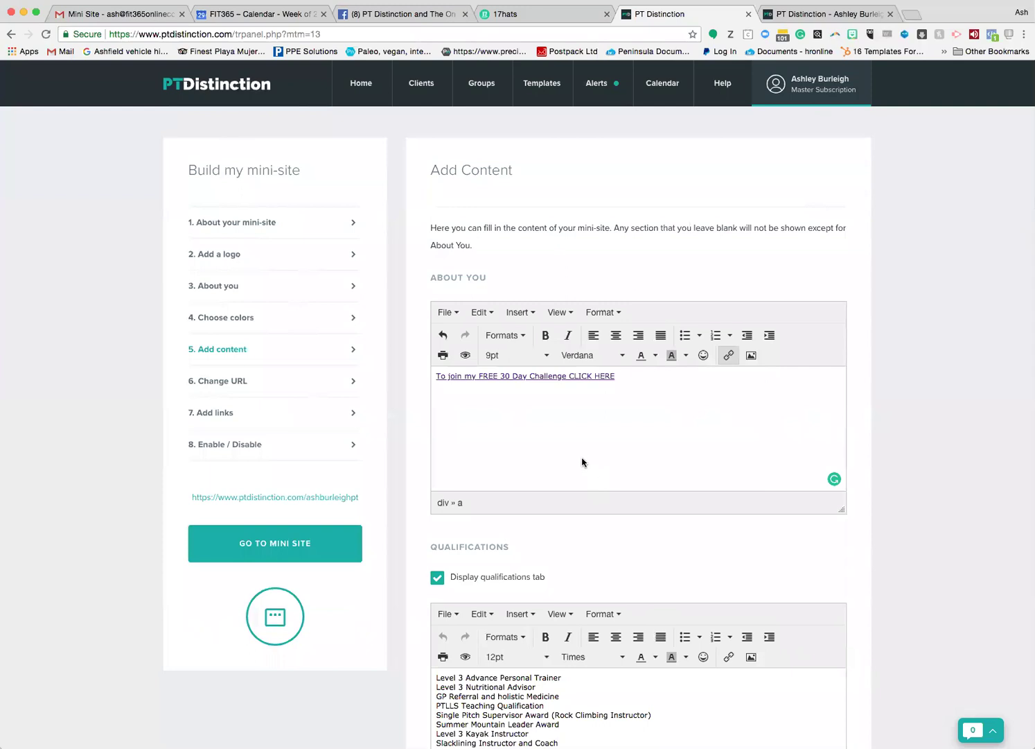
Save the mini-site content changes and open the live mini-site in a new tab.
{"action": "scroll", "coordinate": [513, 548], "scroll_direction": "down", "scroll_amount": 10}
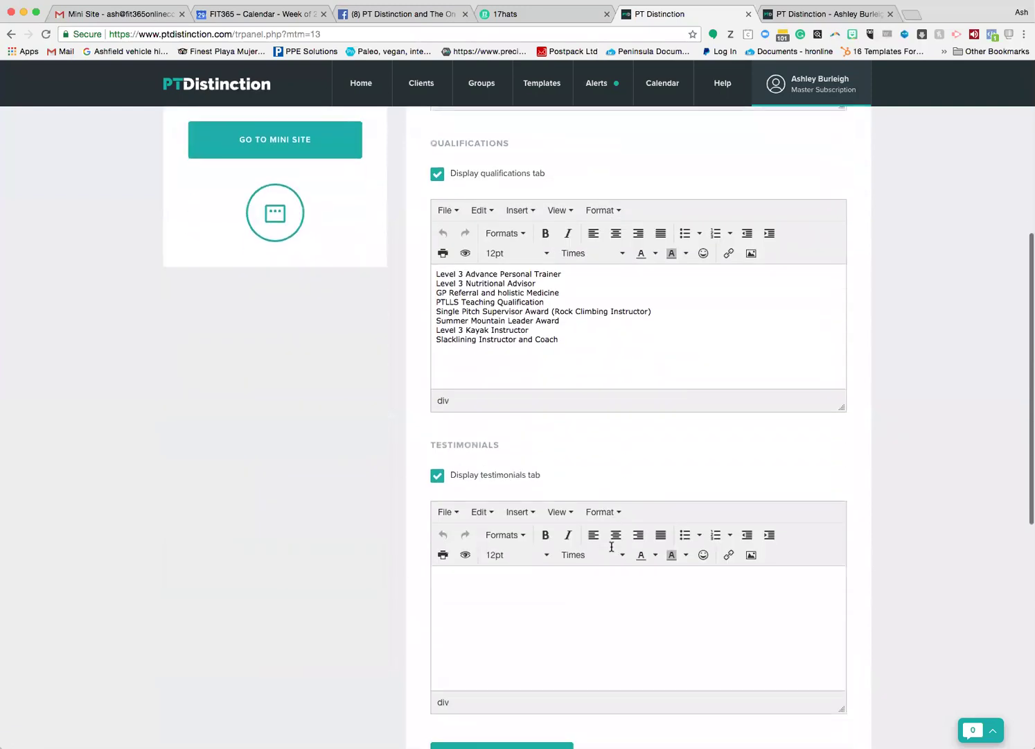
{"action": "left_click", "coordinate": [495, 426]}
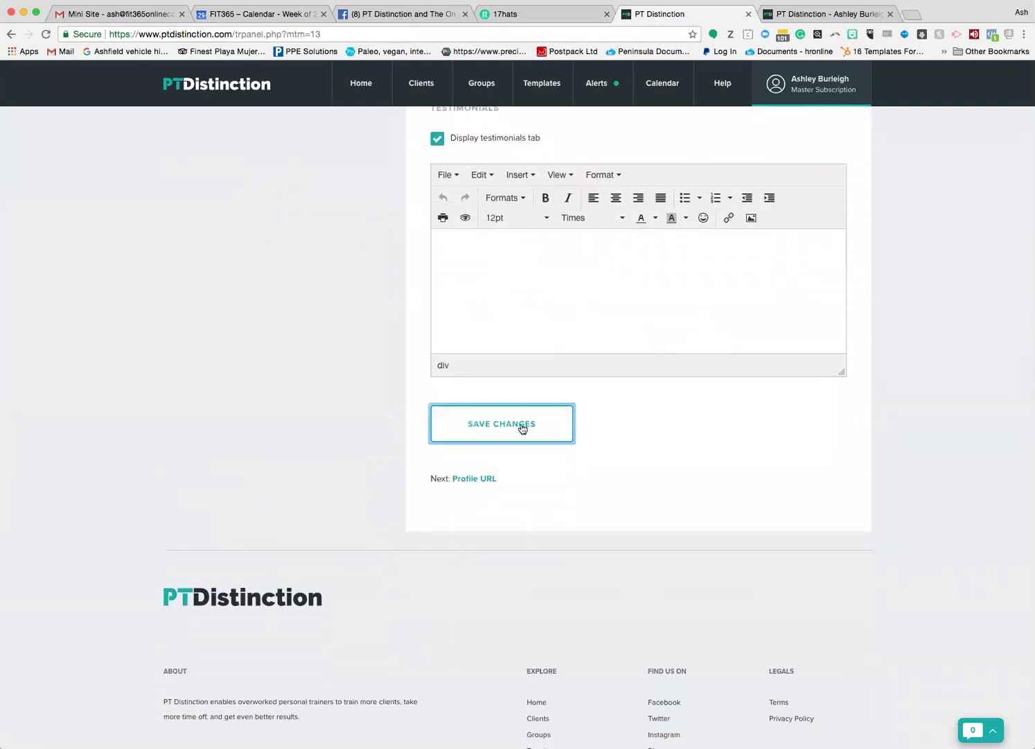
{"action": "scroll", "coordinate": [858, 429], "scroll_direction": "up", "scroll_amount": 8}
{"action": "scroll", "coordinate": [858, 429], "scroll_direction": "up", "scroll_amount": 2}
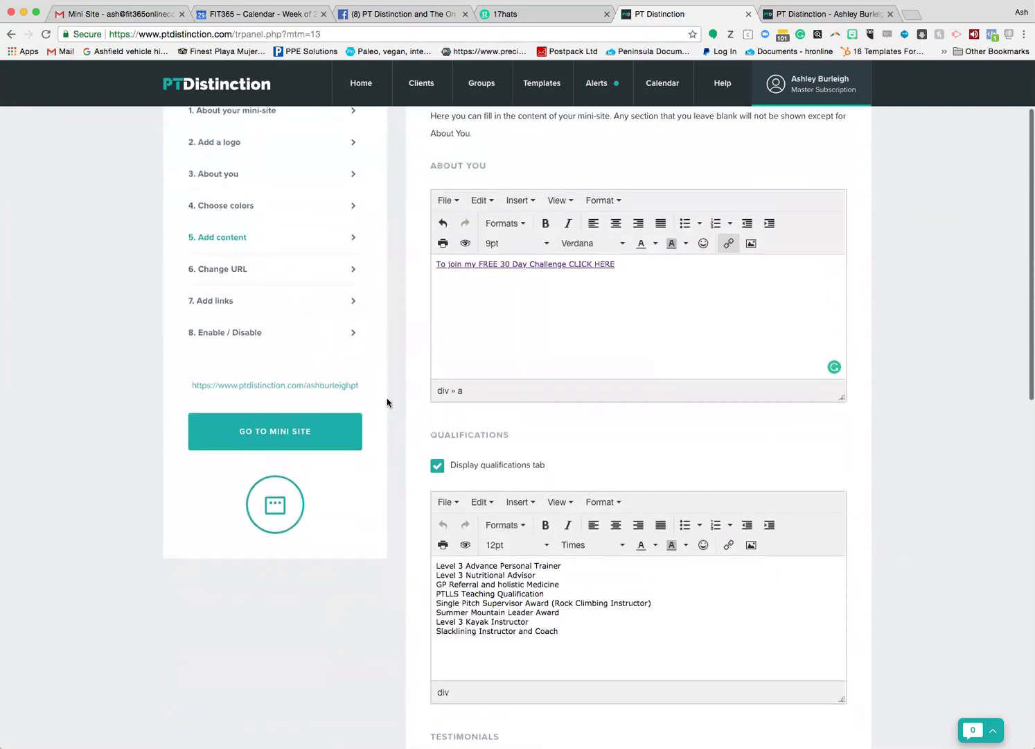
{"action": "left_click", "coordinate": [279, 430]}
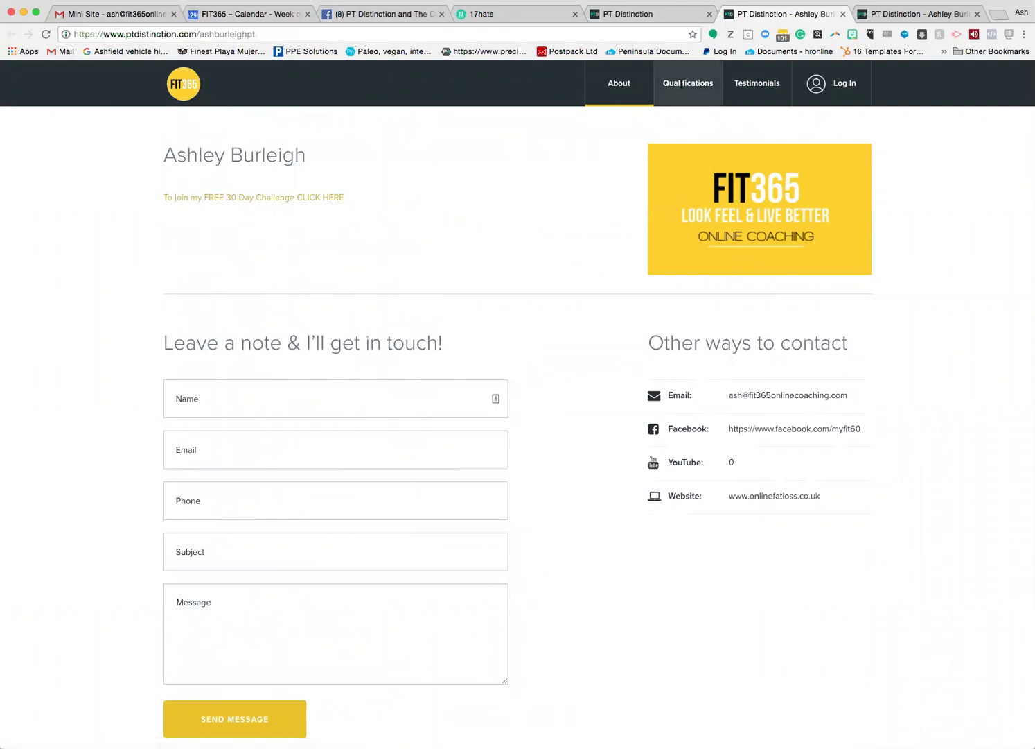
Browse the Qualifications and Testimonials sections, then return to About with the challenge link.
{"action": "left_click", "coordinate": [689, 87]}
{"action": "left_click", "coordinate": [750, 88]}
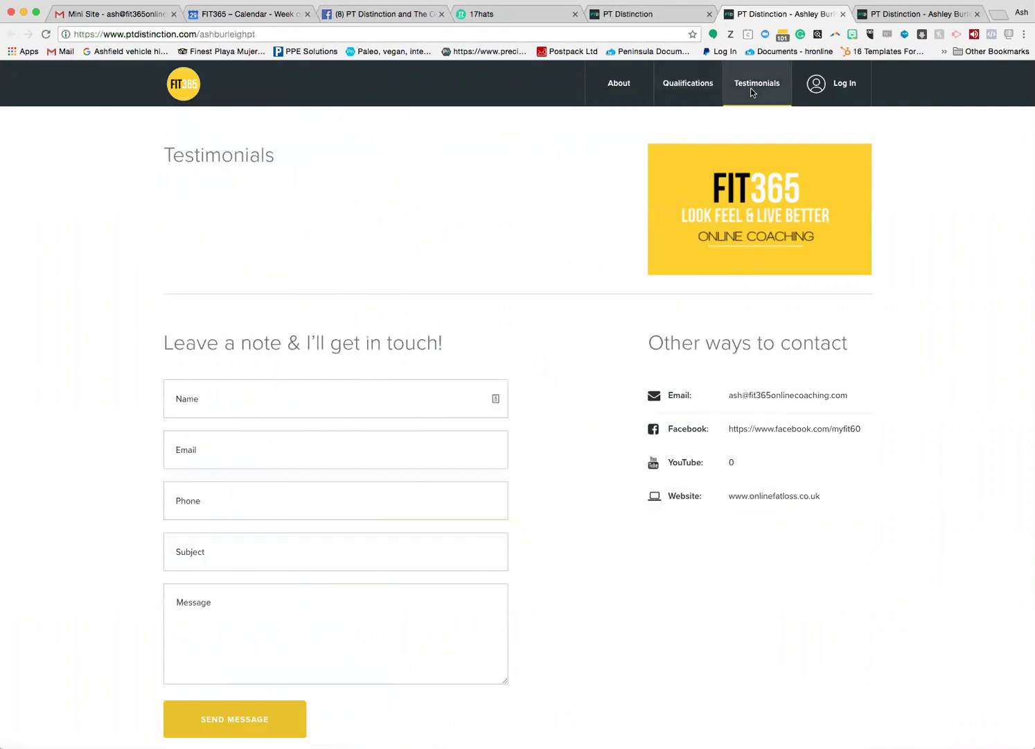
{"action": "left_click", "coordinate": [619, 83]}
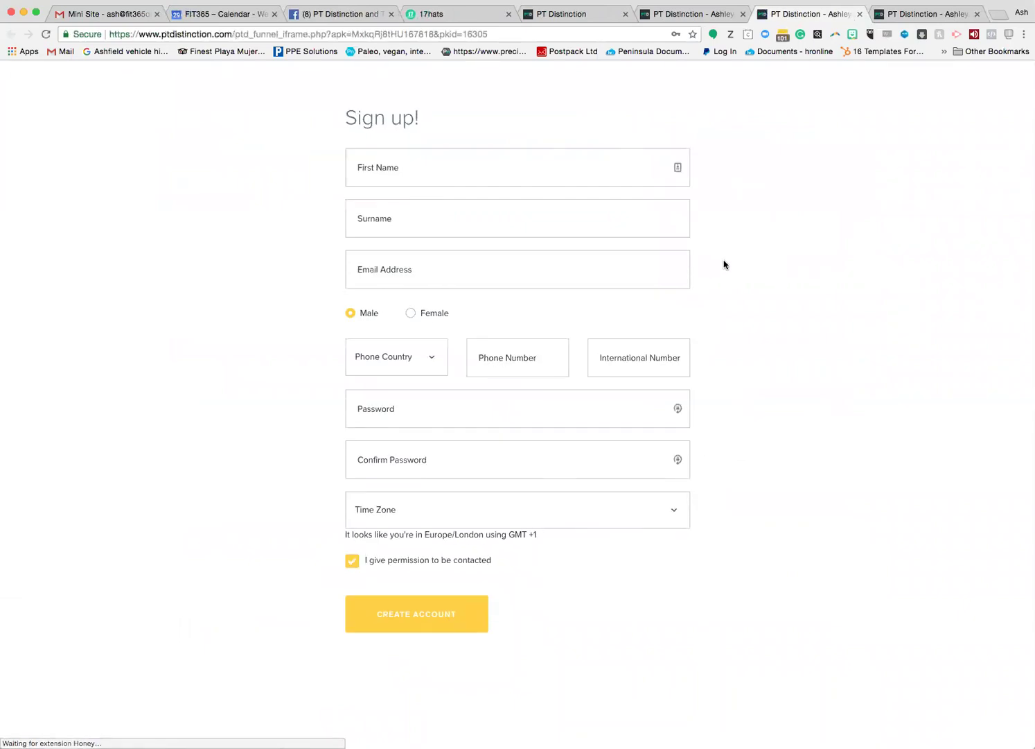
Fill the Sign up! form with the browser's saved sample contact details.
{"action": "left_click", "coordinate": [420, 161]}
{"action": "left_click", "coordinate": [381, 195]}
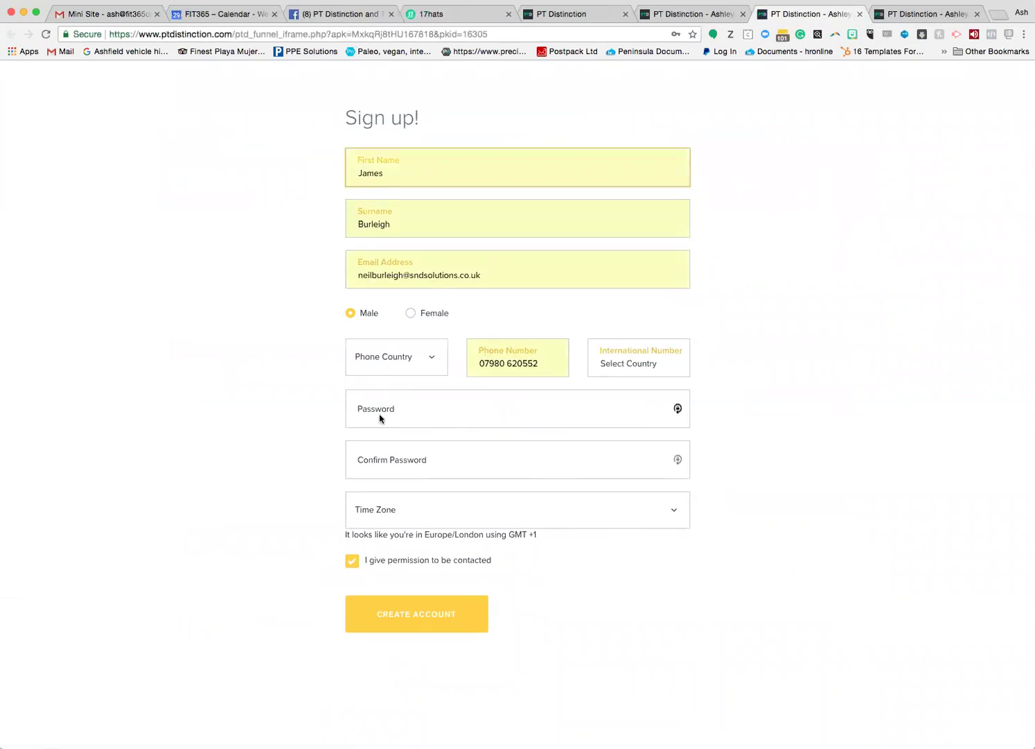
{"action": "left_click", "coordinate": [952, 262]}
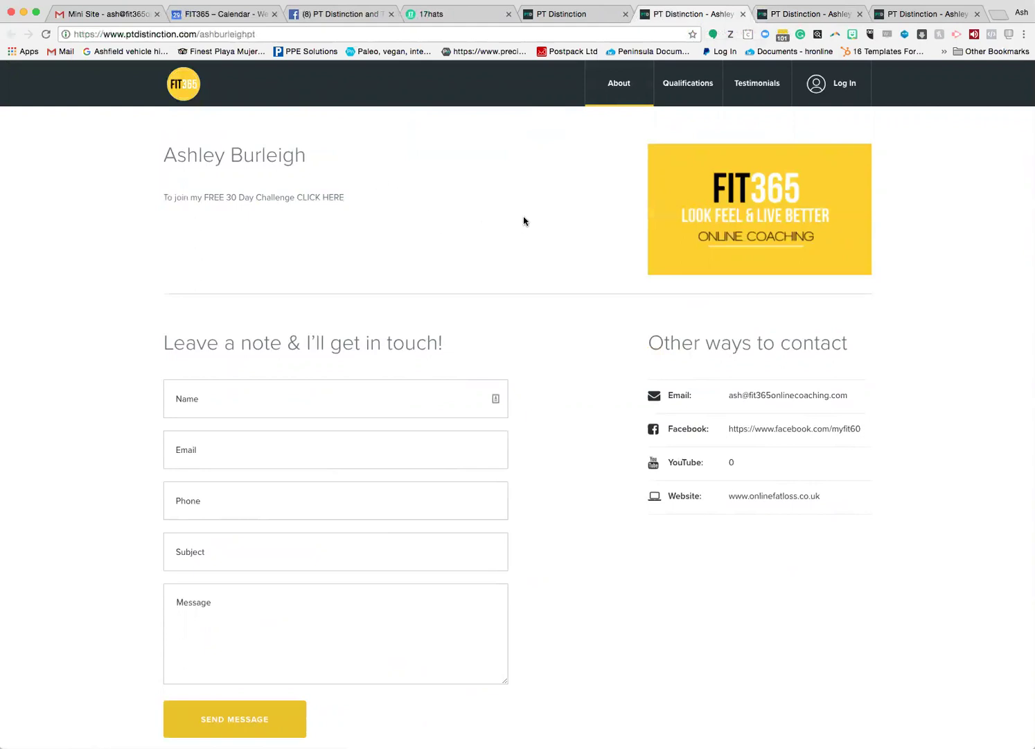
Copy the live mini-site's web address and return to the PT Distinction dashboard home.
{"action": "left_click", "coordinate": [256, 33]}
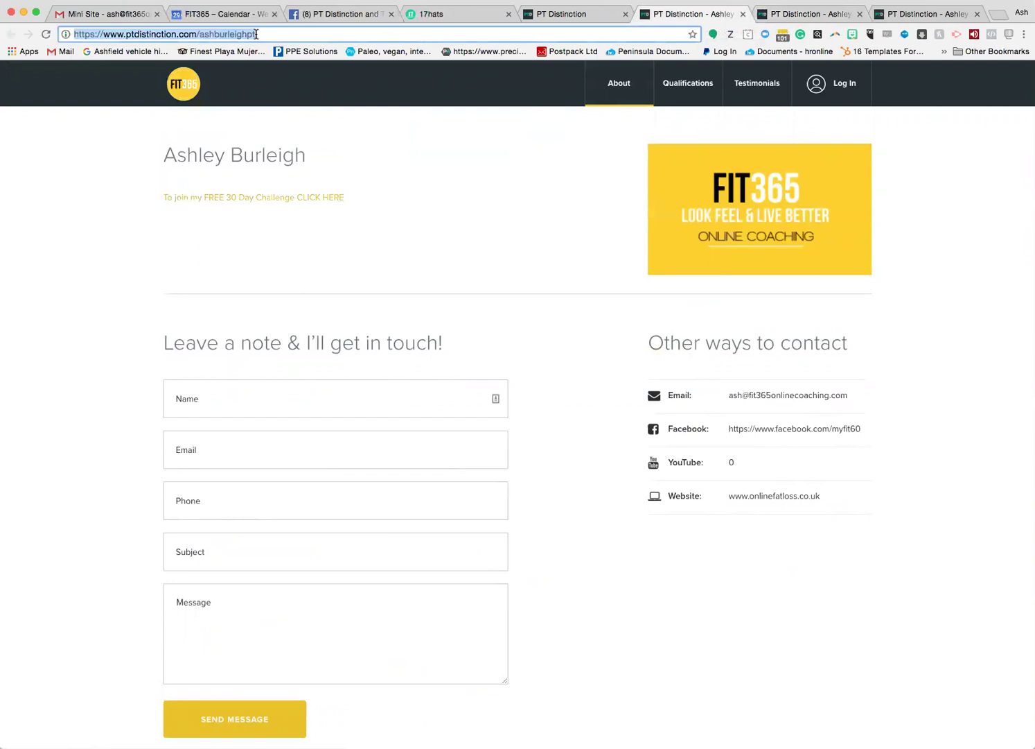
{"action": "right_click", "coordinate": [215, 31]}
{"action": "left_click", "coordinate": [239, 47]}
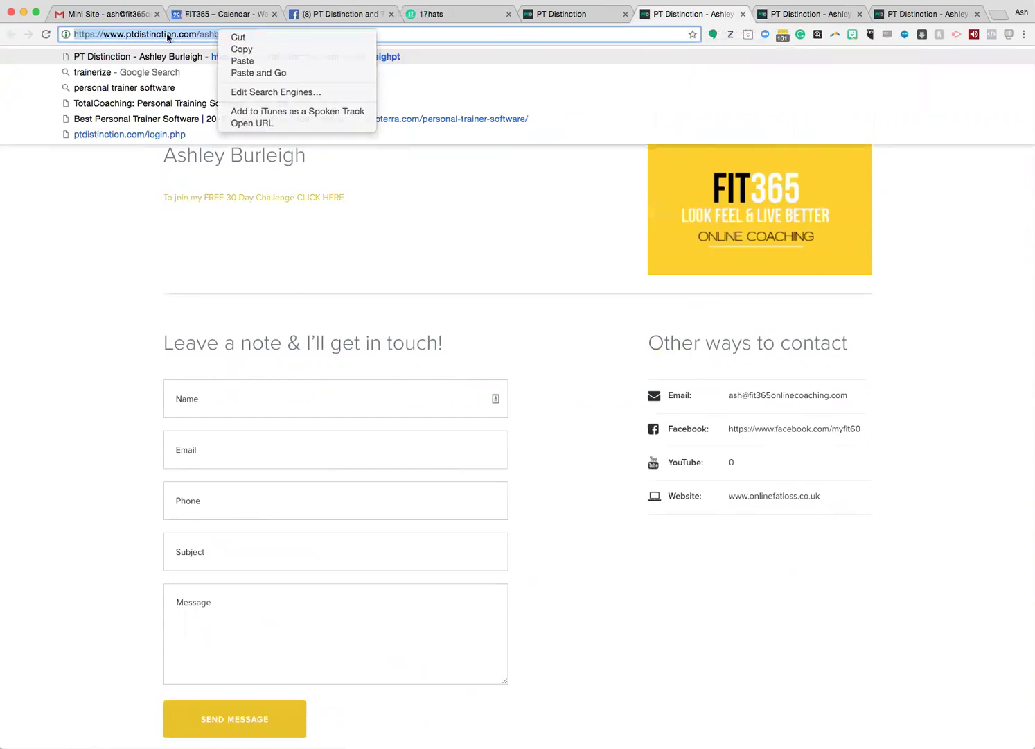
{"action": "left_click", "coordinate": [424, 248]}
{"action": "left_click", "coordinate": [554, 15]}
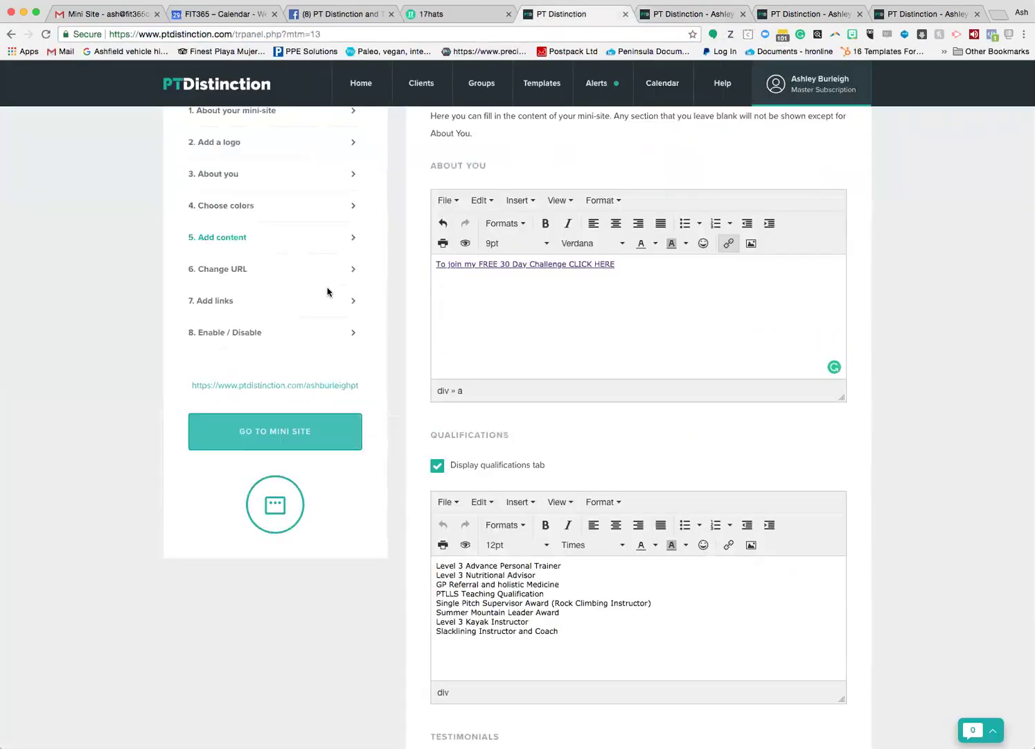
{"action": "scroll", "coordinate": [327, 291], "scroll_direction": "up", "scroll_amount": 3}
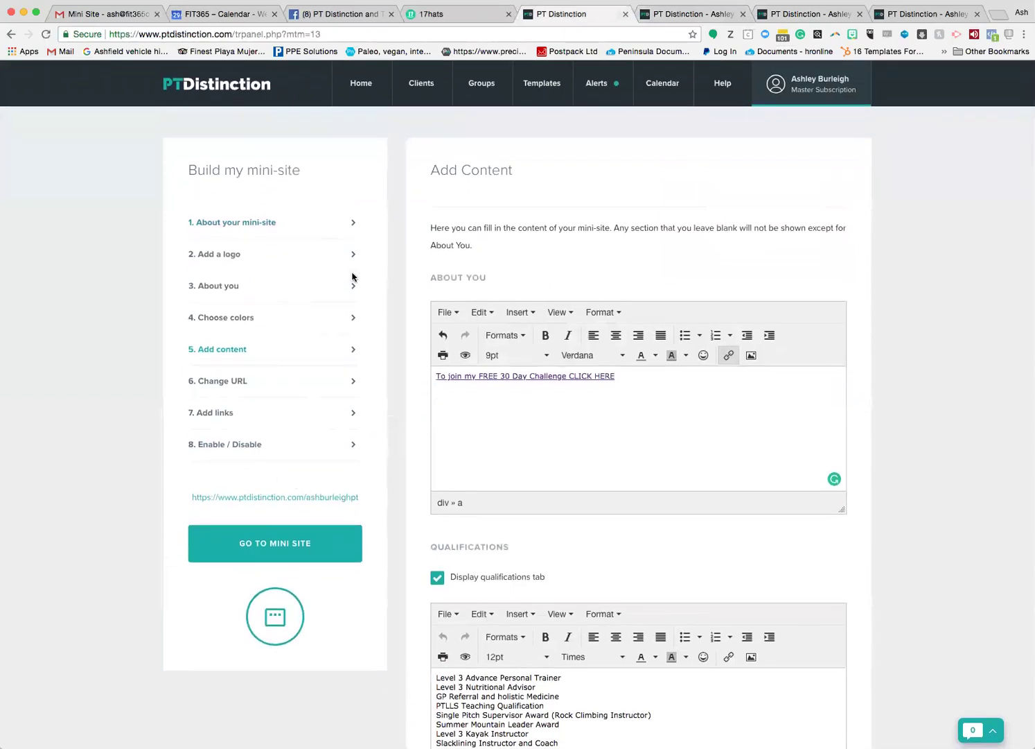
{"action": "left_click", "coordinate": [352, 87]}
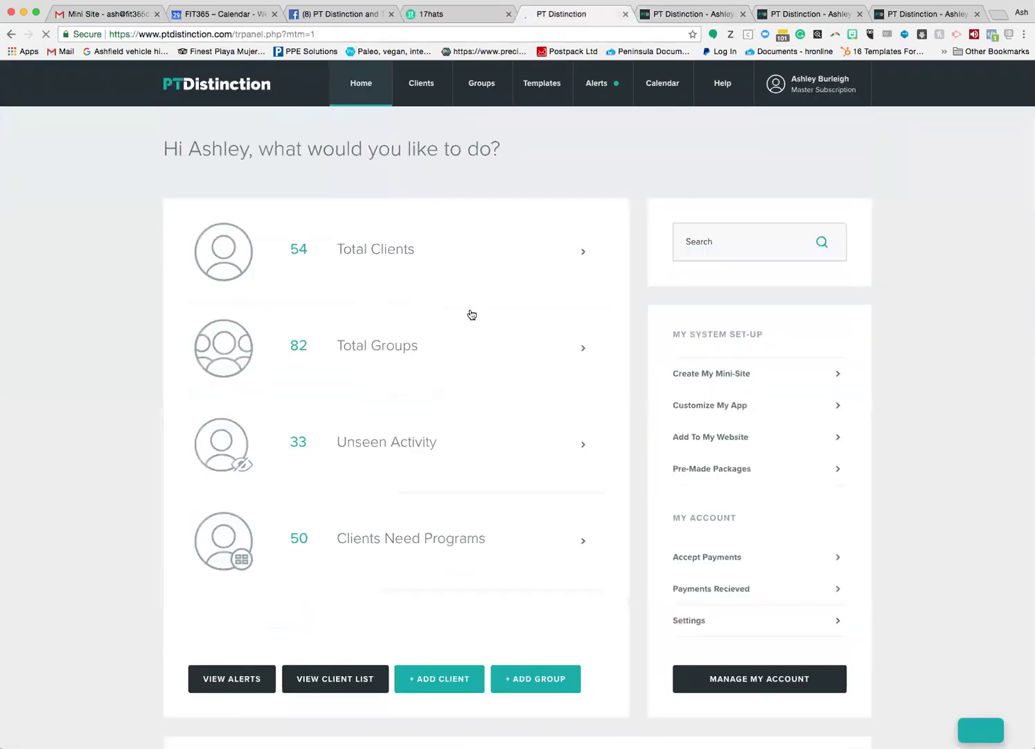
{"action": "left_click", "coordinate": [732, 437]}
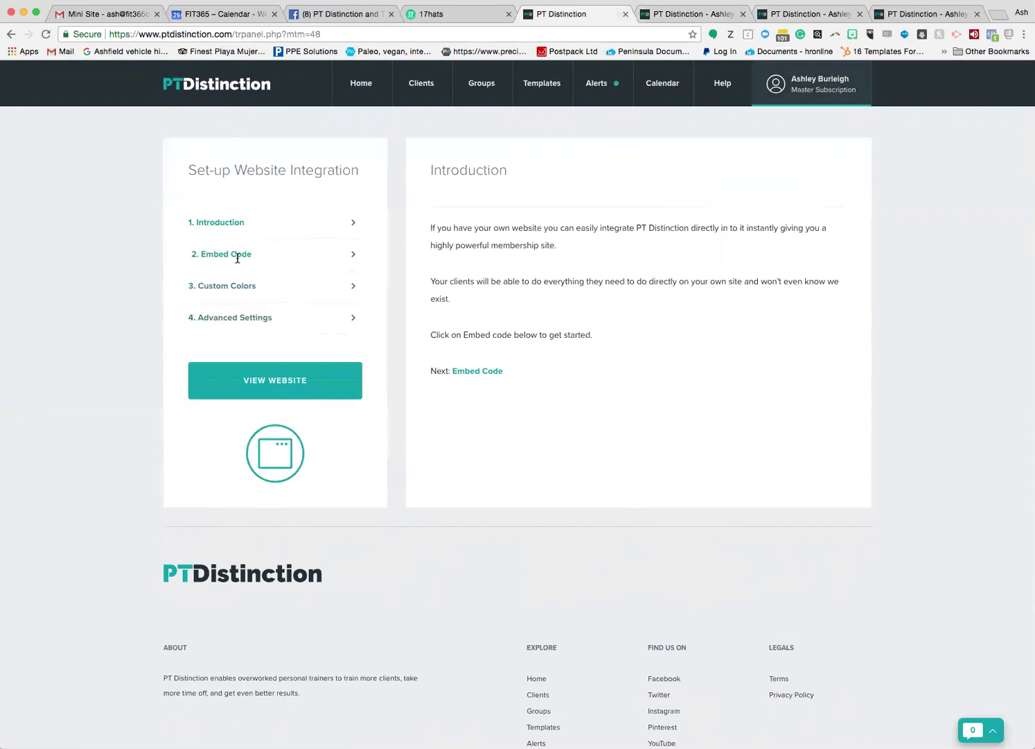
{"action": "left_click", "coordinate": [242, 254]}
{"action": "left_click_drag", "start_coordinate": [588, 456], "coordinate": [431, 455]}
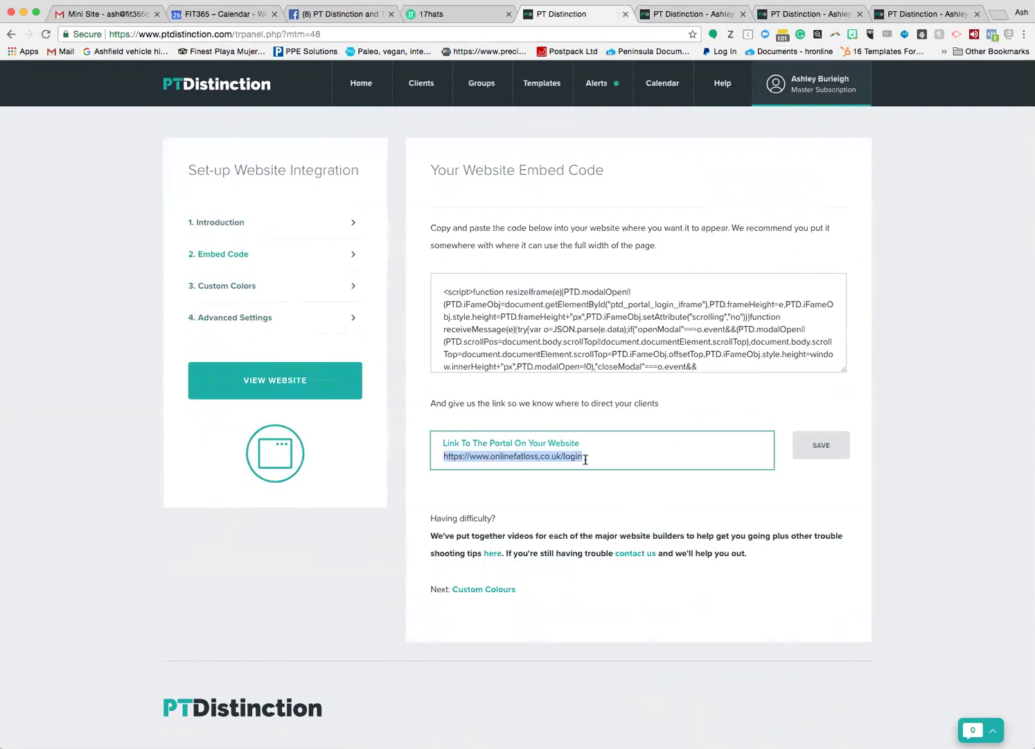
{"action": "key", "text": "super+v"}
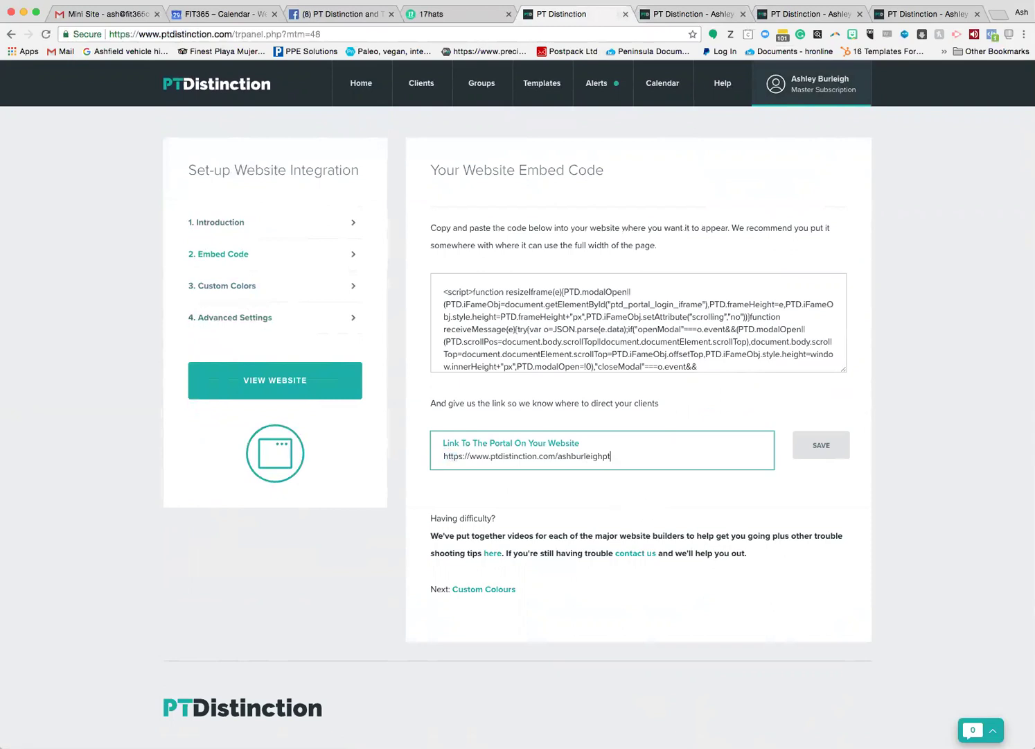
{"action": "left_click", "coordinate": [826, 15]}
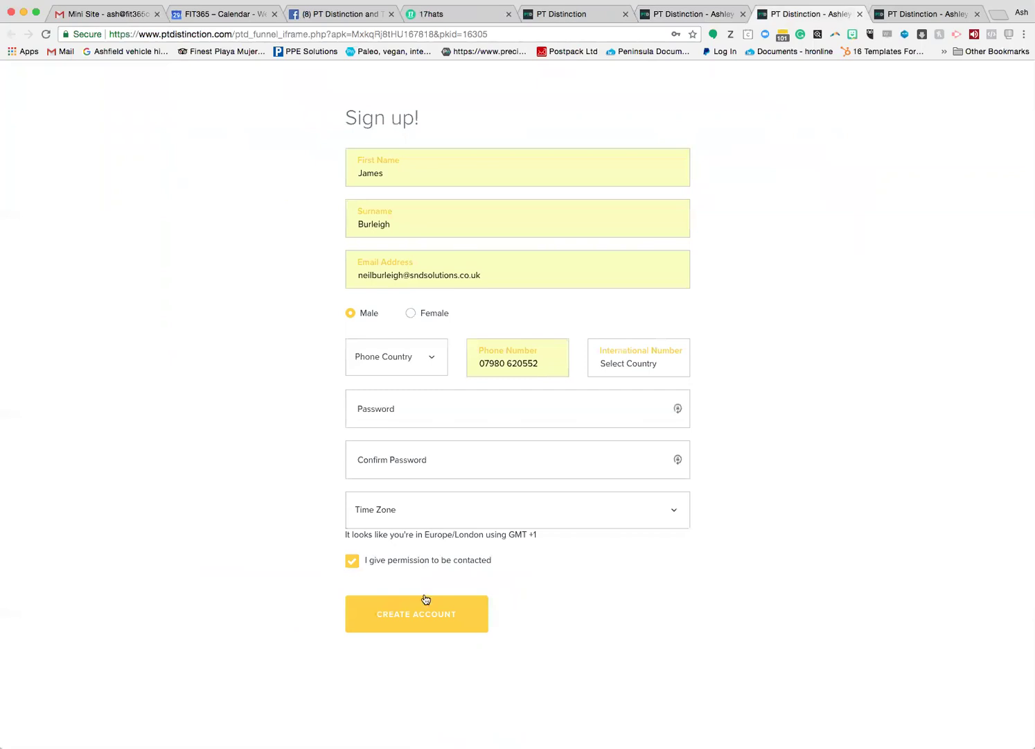
Open and close the mini-site's Log In window, then return to the embed code page.
{"action": "left_click", "coordinate": [686, 13]}
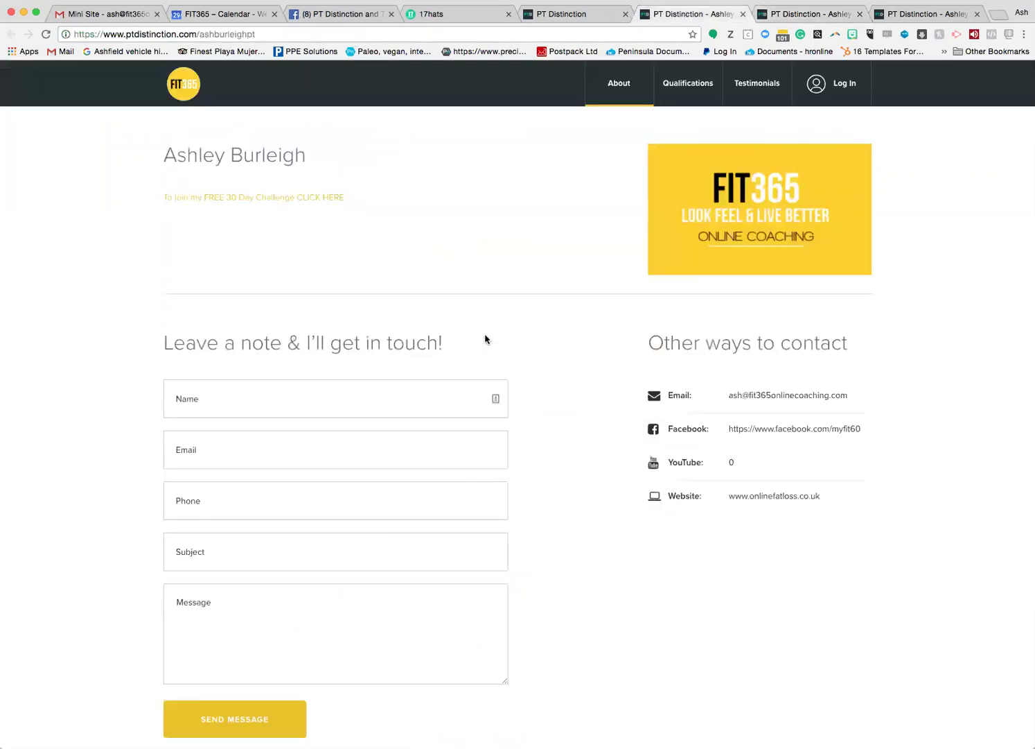
{"action": "left_click", "coordinate": [825, 85]}
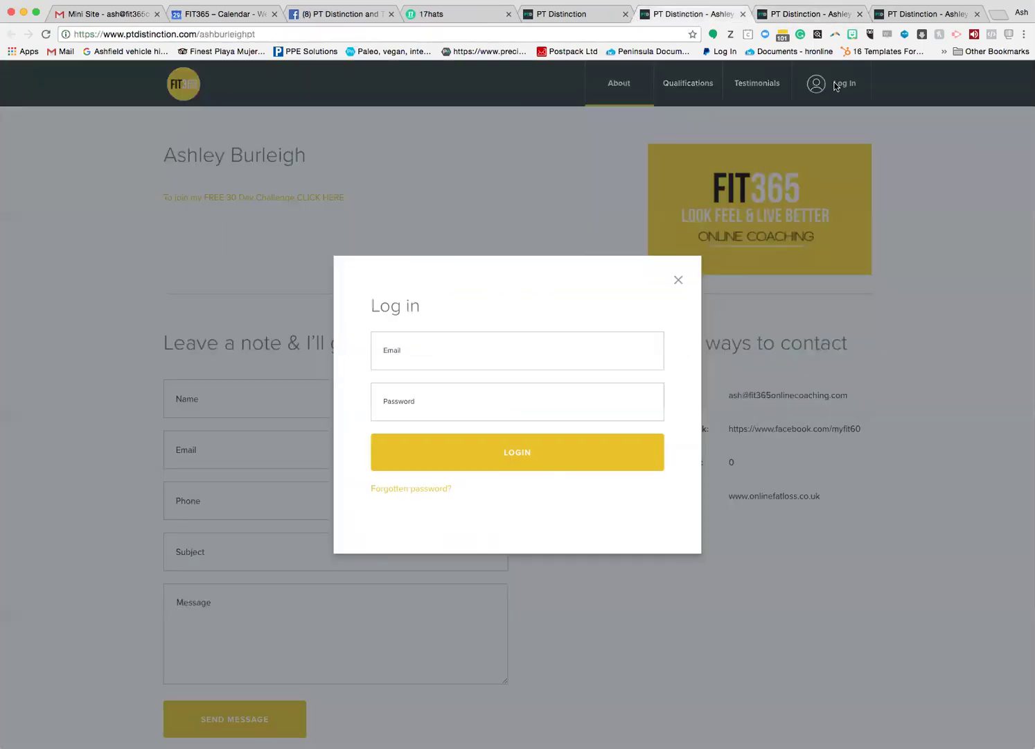
{"action": "left_click", "coordinate": [678, 280]}
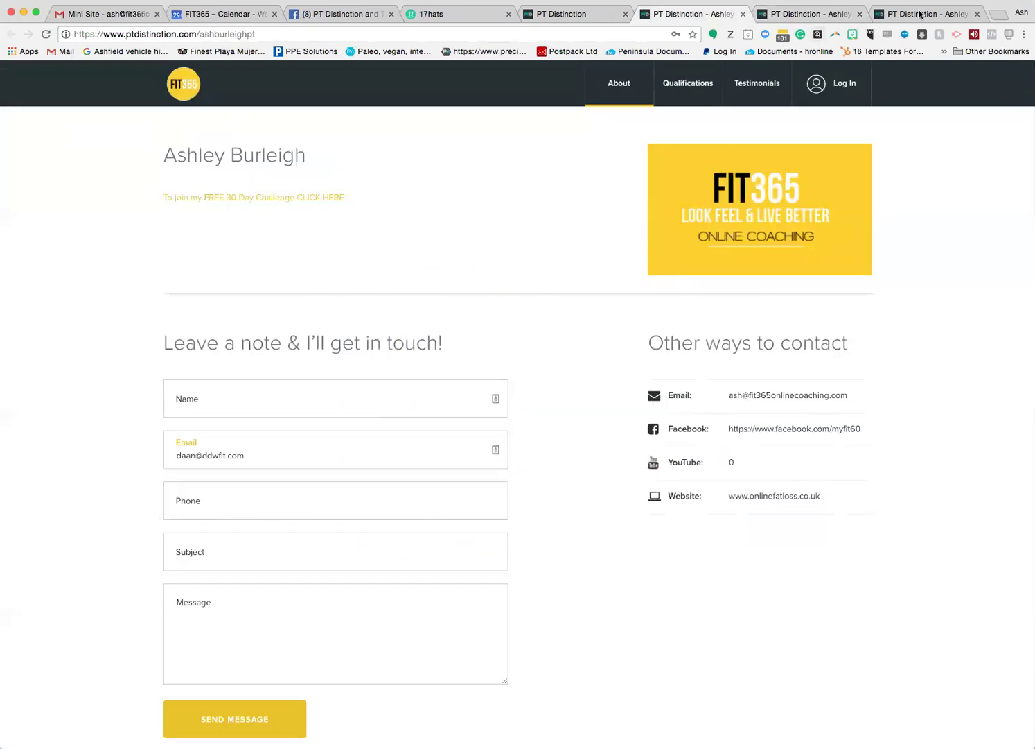
{"action": "left_click", "coordinate": [565, 14]}
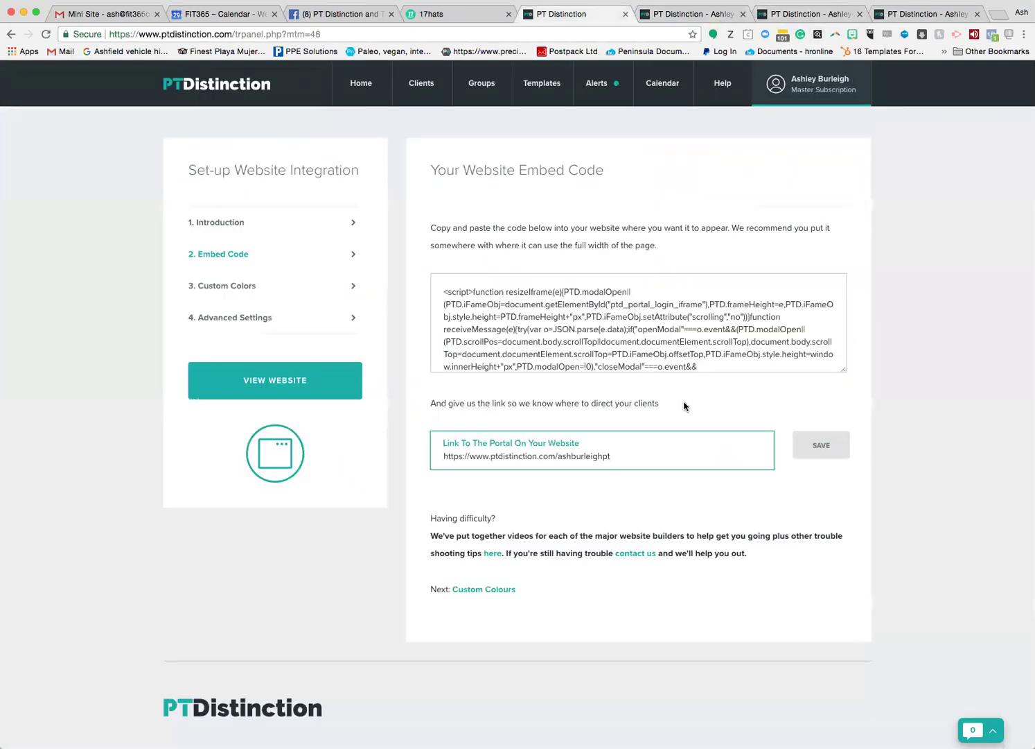